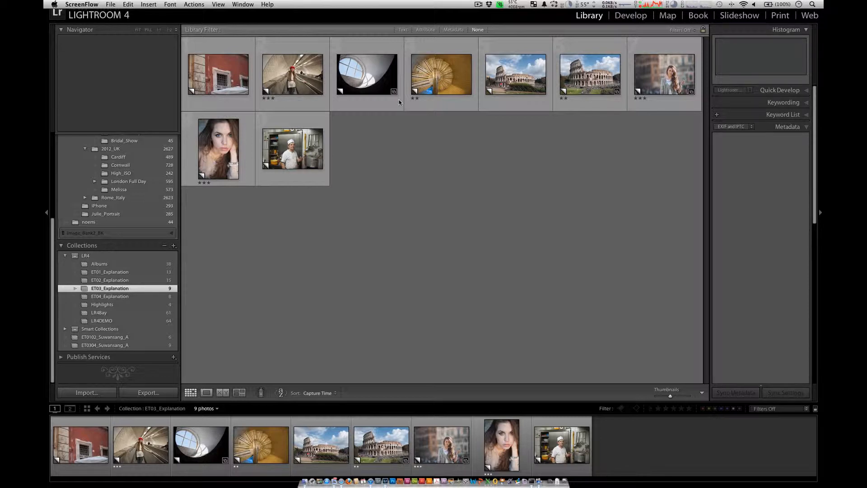
# Show the photo library full screen and enlarge the grid thumbnails.
pyautogui.press('f')
pyautogui.press('=')
pyautogui.press('=')
pyautogui.press('=')
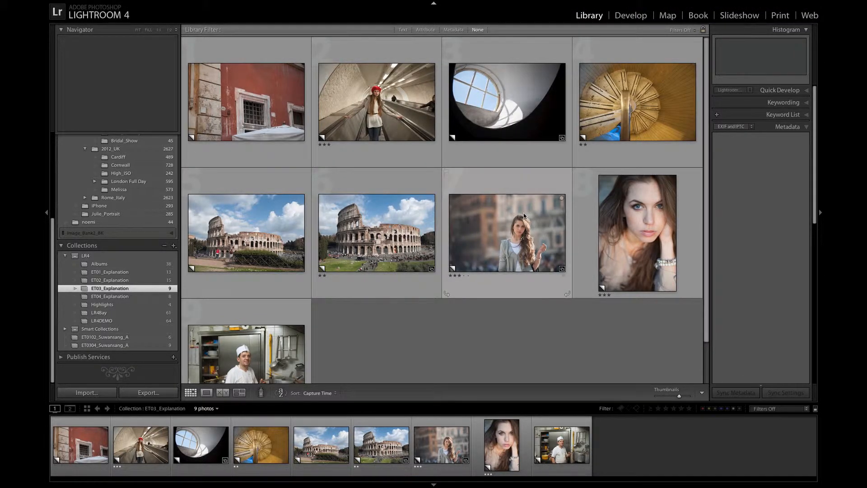
# Open the second Colosseum photo, _D3A1104.DNG Copy 1, in the large single-photo view.
pyautogui.moveTo(524, 216)
pyautogui.click(370, 242)
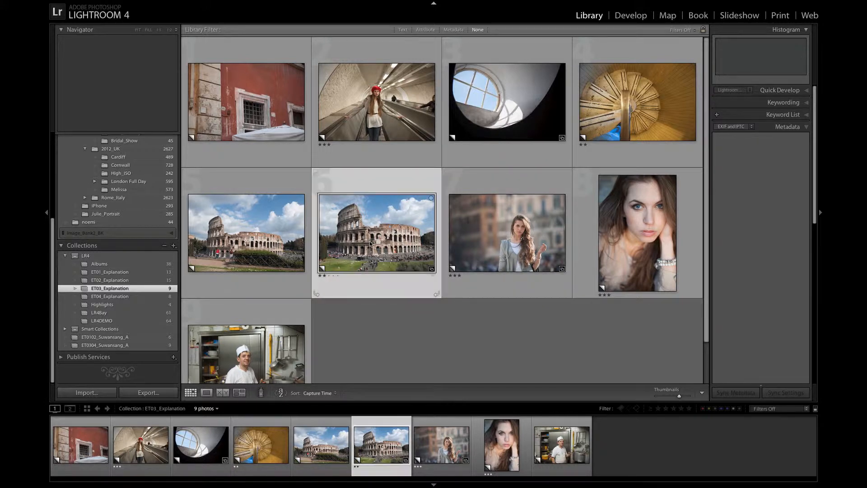
pyautogui.doubleClick(369, 242)
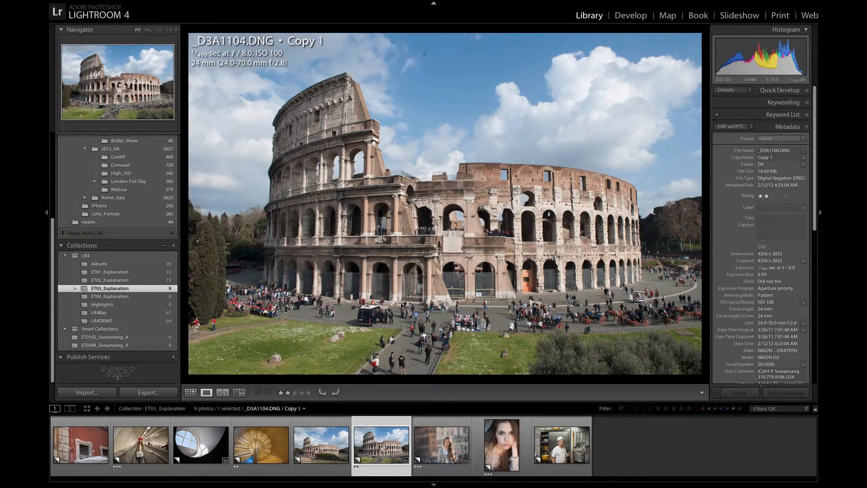
# In the Develop module, set the photo's Contrast to +50, Highlights to -71, Shadows to +26, Whites to +44 and Blacks to -26.
pyautogui.click(625, 19)
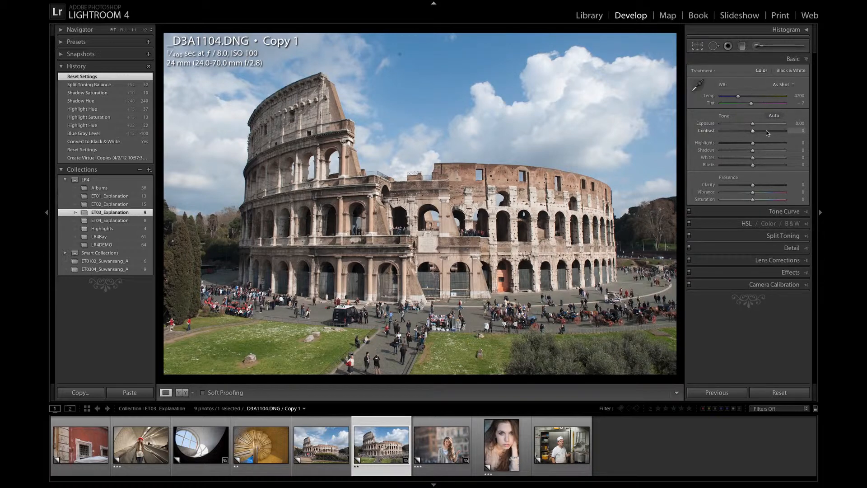
pyautogui.moveTo(769, 132); pyautogui.dragTo(745, 168)
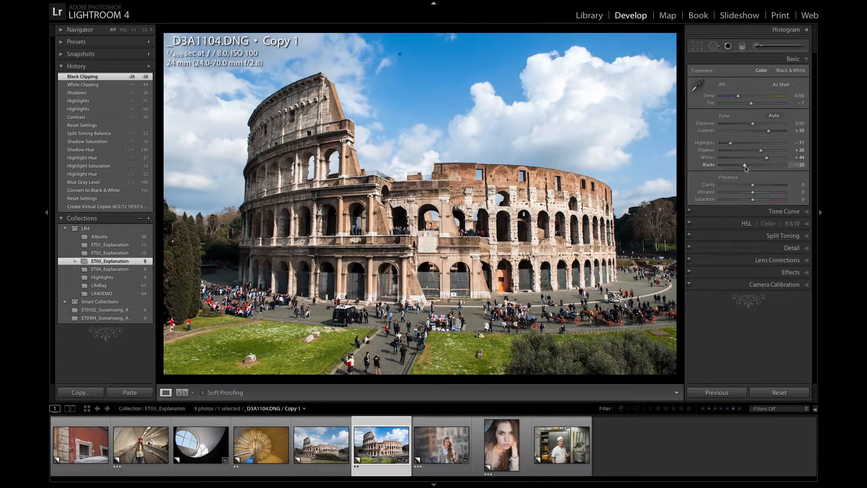
# Compare the edited Colosseum photo with its before view and with a full settings reset, and undo the reset.
pyautogui.press('\\')
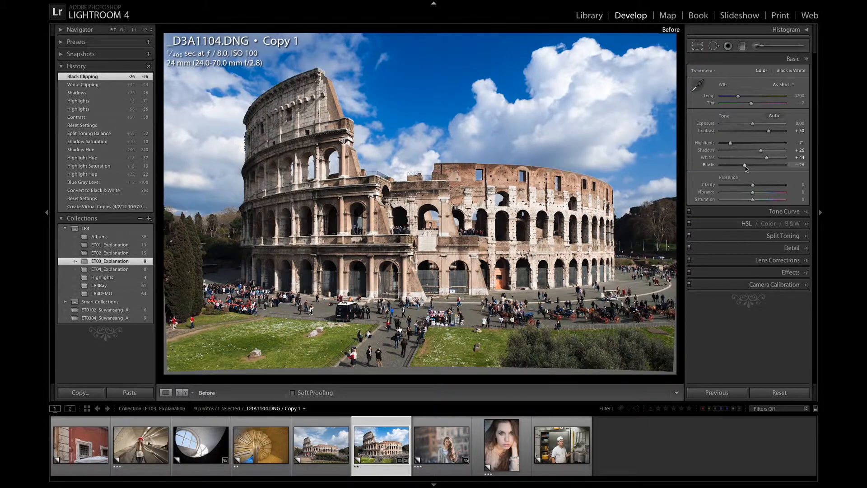
pyautogui.press('\\')
pyautogui.press('shift')
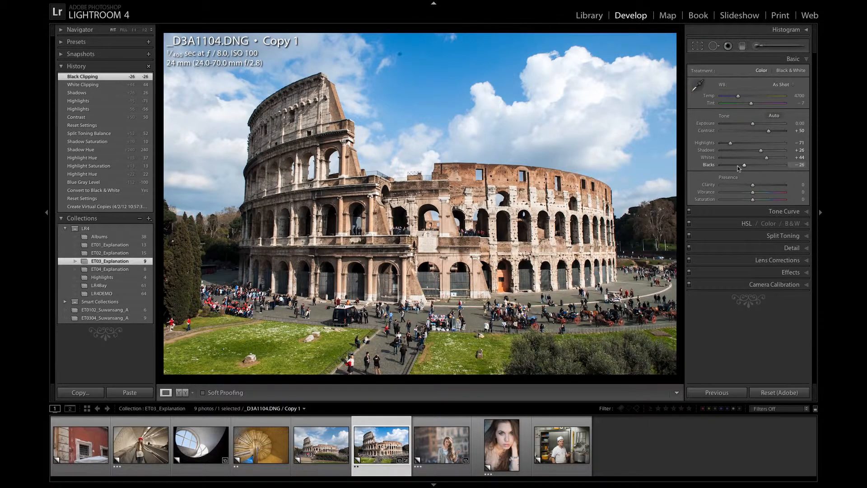
pyautogui.hotkey('ctrl', 'shift', 'r')
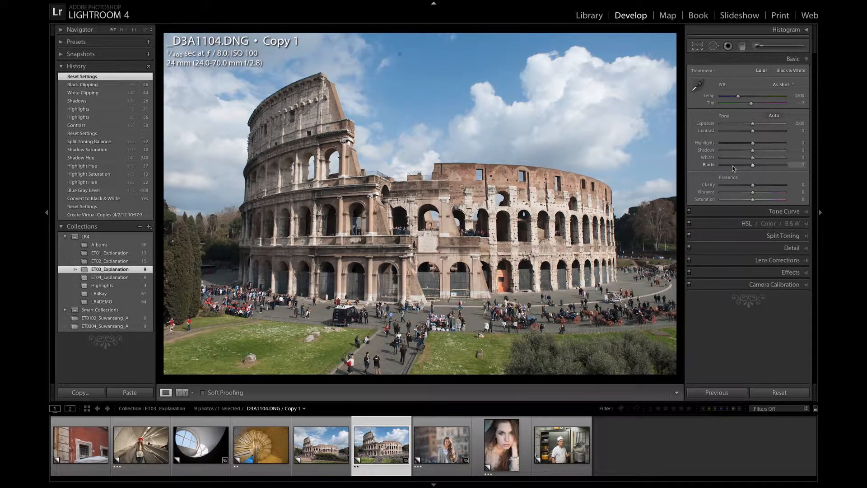
pyautogui.hotkey('ctrl', 'z')
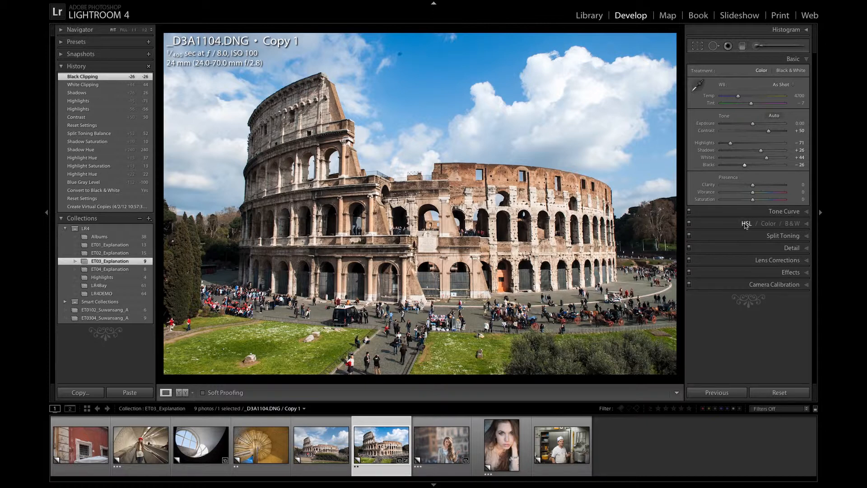
# Convert the Colosseum photo to black and white and activate targeted adjustment for the Black & White Mix.
pyautogui.click(788, 224)
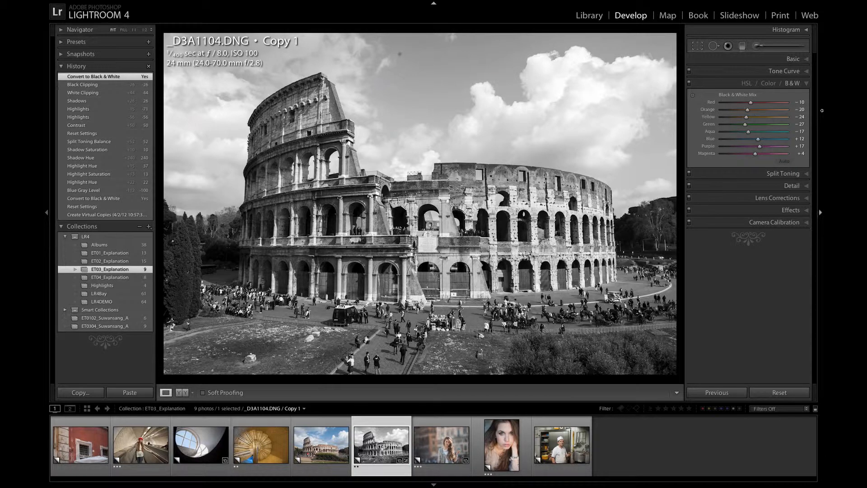
pyautogui.click(693, 97)
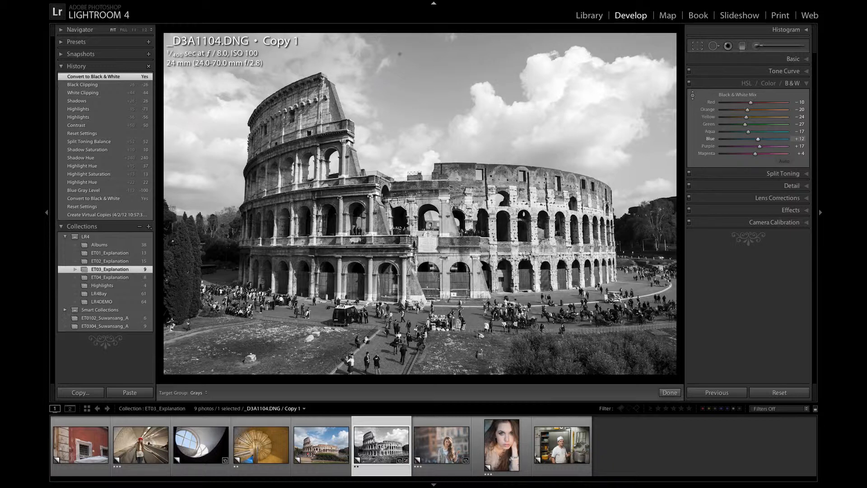
# Brighten the sky with the targeted adjustment until Blue reaches +73 and Aqua +4.
pyautogui.press('Up')
pyautogui.press('Up')
pyautogui.press('Up')
pyautogui.press('Up')
pyautogui.press('Up')
pyautogui.press('Up')
pyautogui.press('Up')
pyautogui.press('Up')
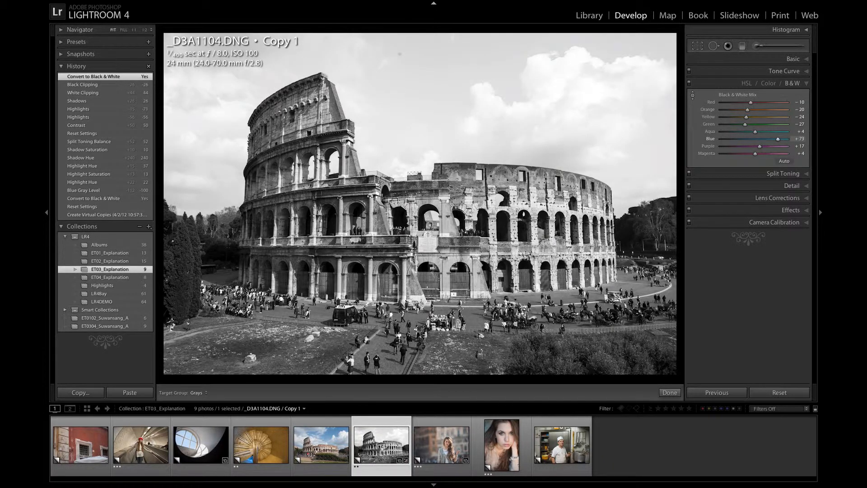
# Darken the sky with the targeted adjustment until Blue reaches -72 and Aqua -45.
pyautogui.press('Down')
pyautogui.press('Down')
pyautogui.press('Down')
pyautogui.press('Down')
pyautogui.press('Down')
pyautogui.press('Down')
pyautogui.press('Down')
pyautogui.press('Down')
pyautogui.press('Down')
pyautogui.press('Down')
pyautogui.press('Down')
pyautogui.press('Down')
pyautogui.press('Down')
pyautogui.press('Down')
pyautogui.press('Down')
pyautogui.press('Down')
pyautogui.press('Down')
pyautogui.press('Down')
pyautogui.press('Down')
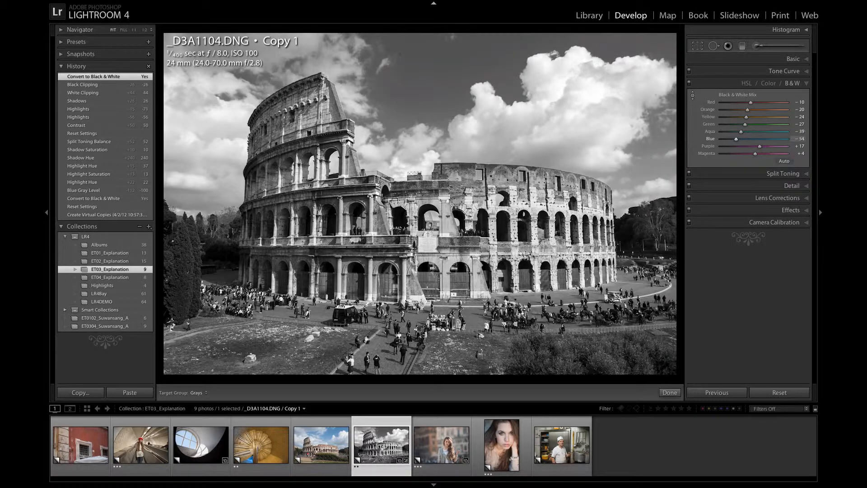
pyautogui.press('Down')
pyautogui.press('Down')
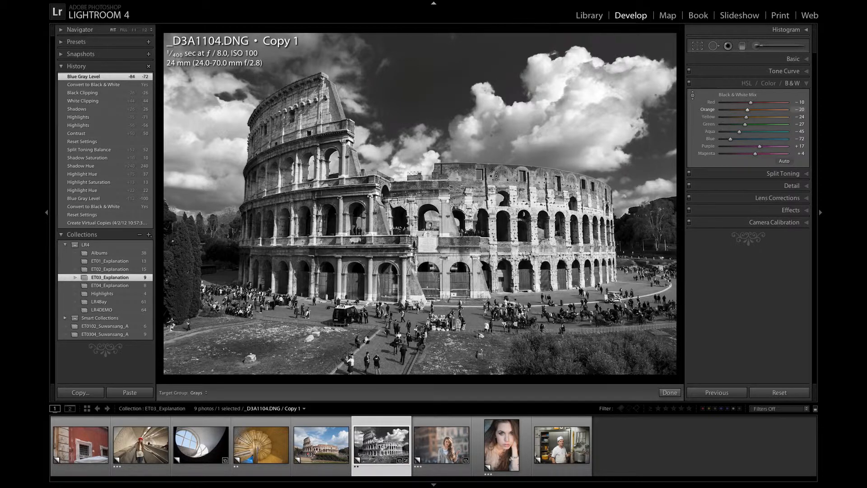
# Brighten the Colosseum's stone with the targeted adjustment to Orange 0 and Red -3.
pyautogui.press('Up')
pyautogui.press('Up')
pyautogui.press('Up')
pyautogui.moveTo(495, 176); pyautogui.dragTo(495, 174)
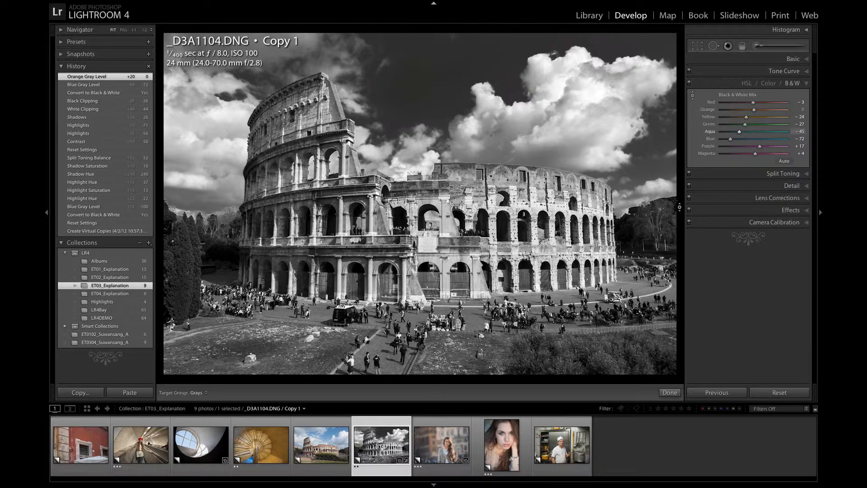
# In the Black & White Mix, set Aqua to +63, Blue to -98, Green to +85 and Yellow to +65.
pyautogui.moveTo(676, 201); pyautogui.dragTo(676, 152)
pyautogui.moveTo(743, 140); pyautogui.dragTo(721, 139)
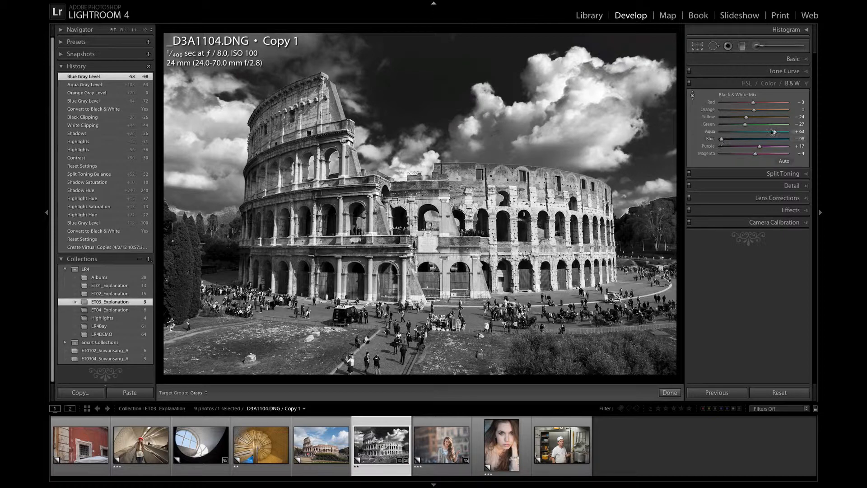
pyautogui.moveTo(746, 124); pyautogui.dragTo(775, 120)
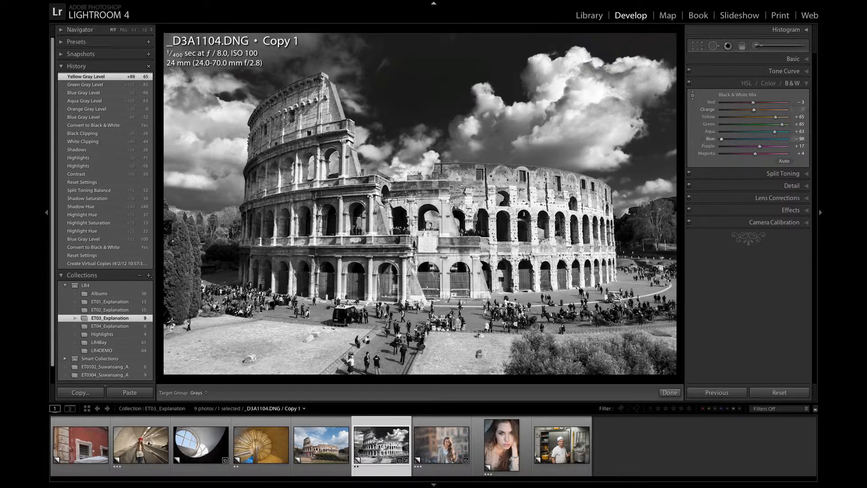
# Move to the next photo, the woman in the street, and set Contrast to +76, Highlights to -58, Shadows to +21 and Whites to +54.
pyautogui.press('Right')
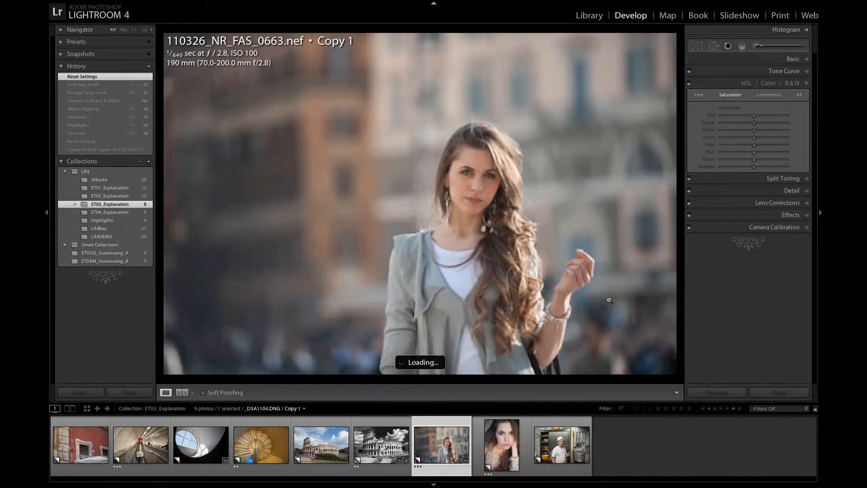
pyautogui.click(784, 59)
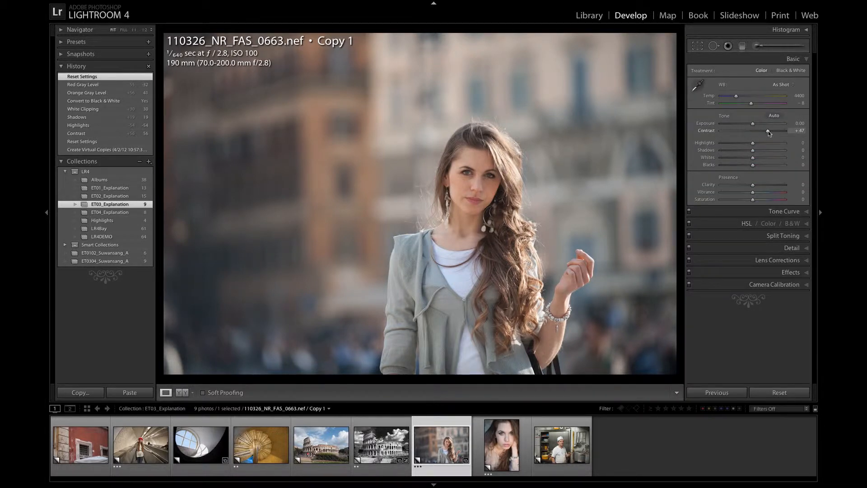
pyautogui.moveTo(769, 132); pyautogui.dragTo(777, 131)
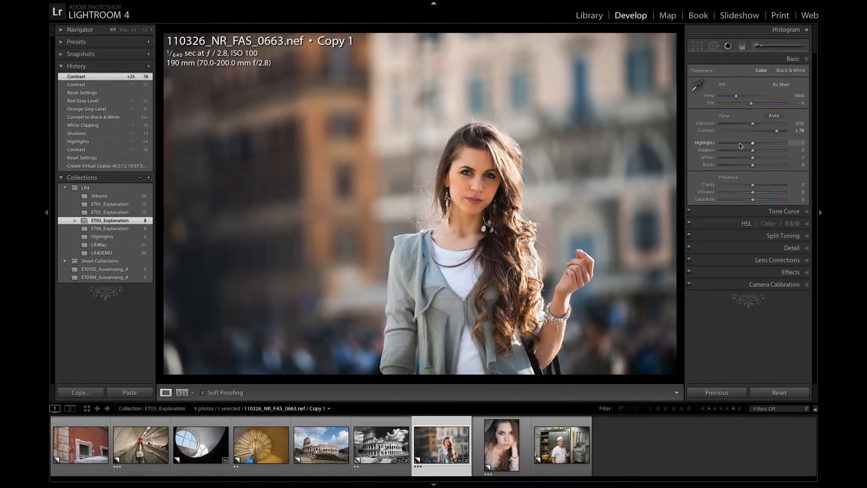
pyautogui.moveTo(739, 143); pyautogui.dragTo(770, 159)
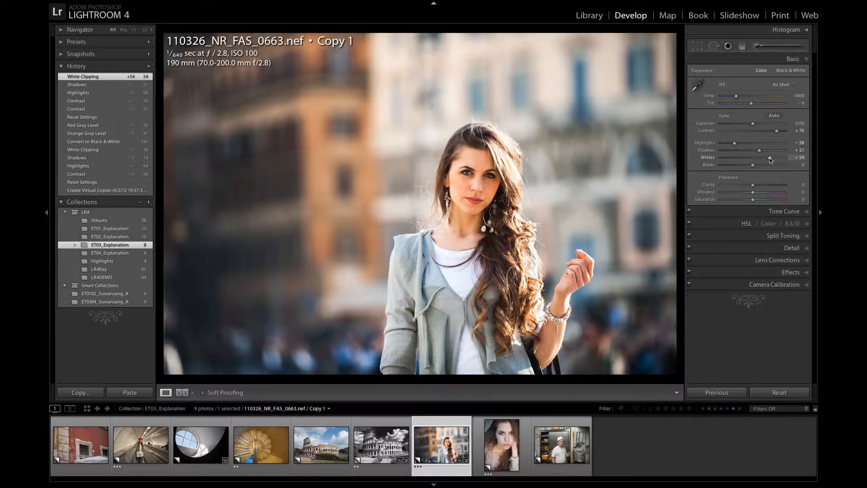
# Convert the woman's photo to black and white and brighten her skin, with Orange at +11 and Red at +15.
pyautogui.click(792, 224)
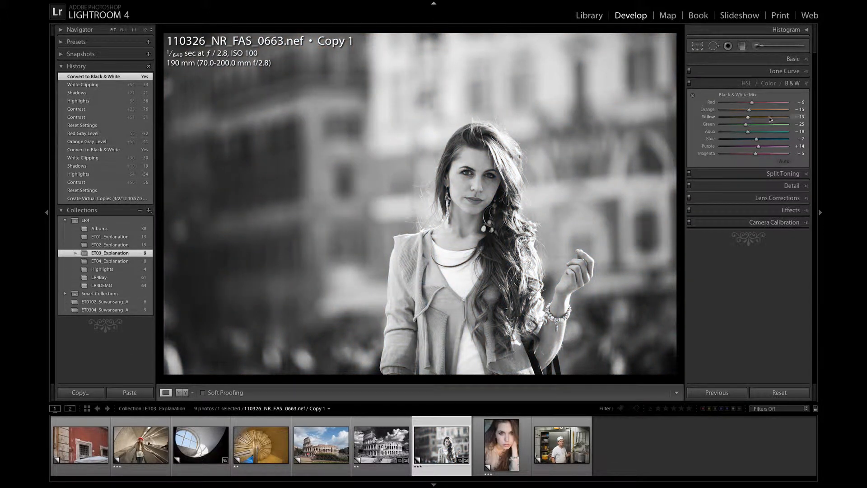
pyautogui.click(694, 96)
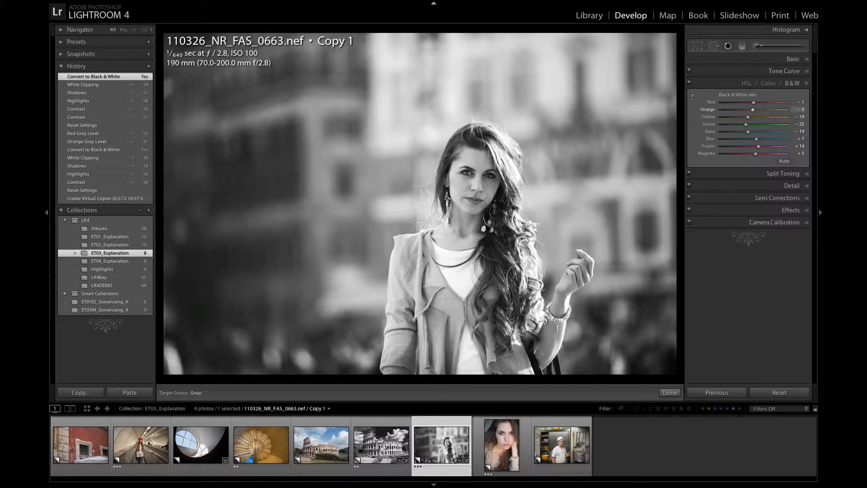
pyautogui.moveTo(474, 141); pyautogui.dragTo(474, 135)
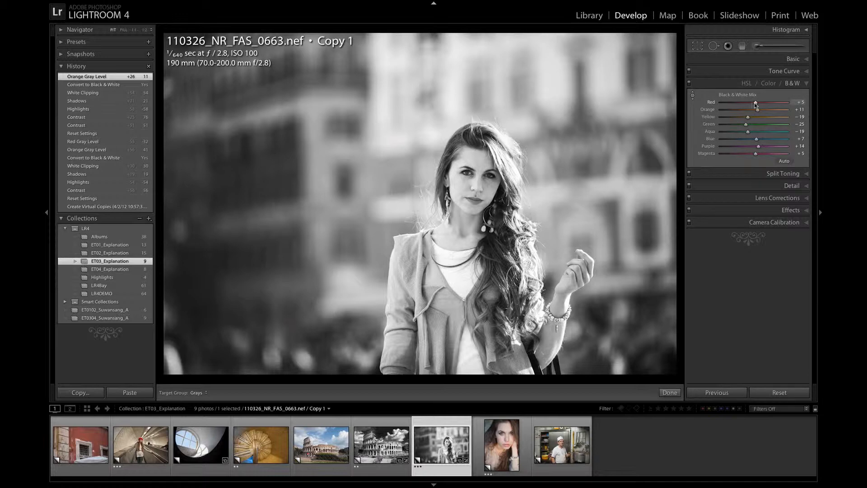
pyautogui.moveTo(755, 103); pyautogui.dragTo(773, 103)
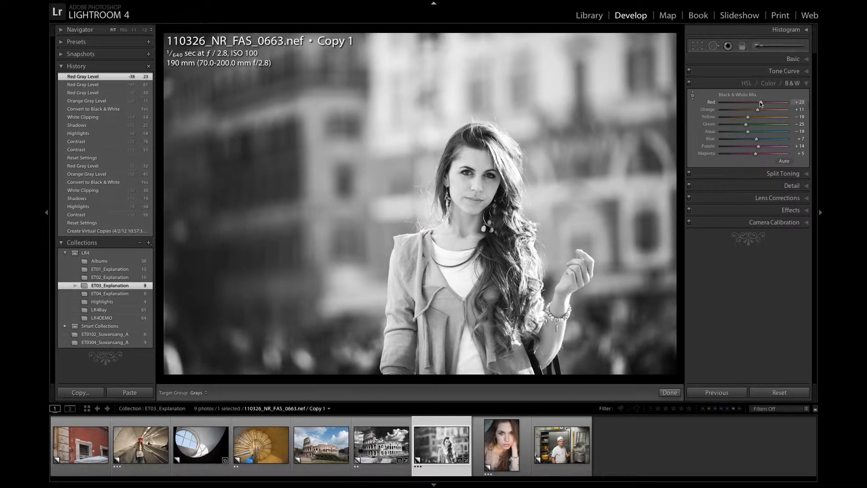
pyautogui.moveTo(761, 103); pyautogui.dragTo(759, 103)
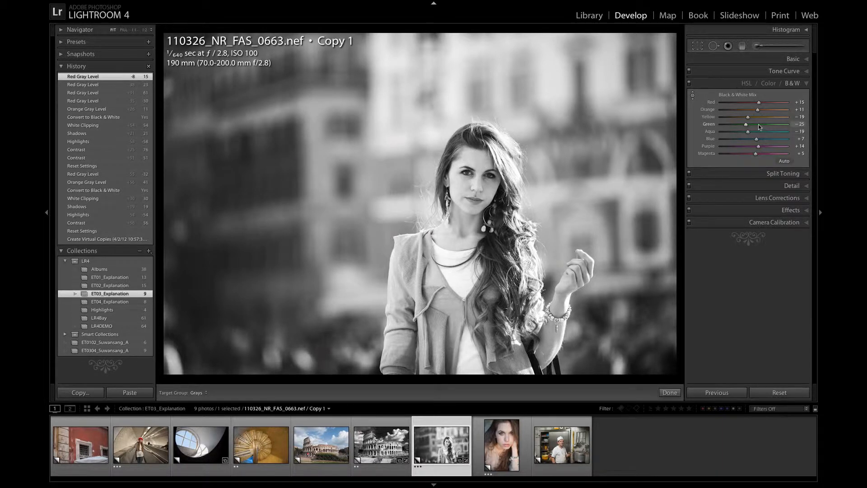
# Set Green to +98 and Blue to +92 in the Black & White Mix of the woman's photo.
pyautogui.moveTo(746, 124); pyautogui.dragTo(769, 139)
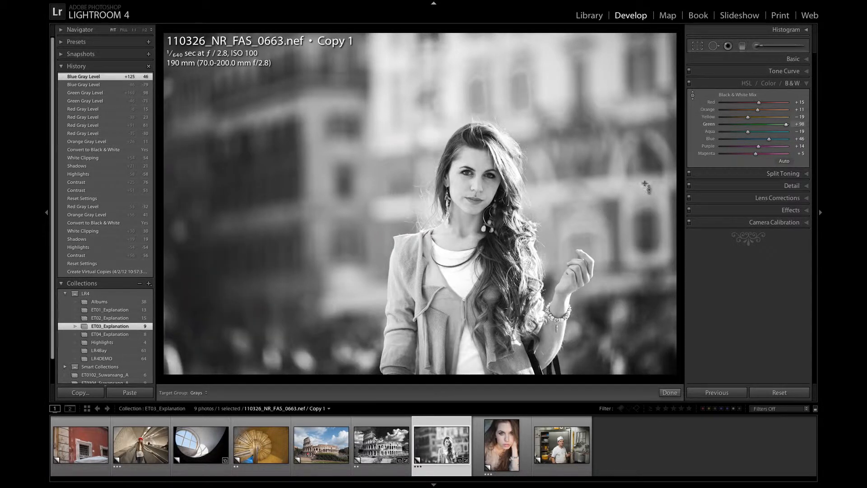
pyautogui.moveTo(769, 140); pyautogui.dragTo(780, 141)
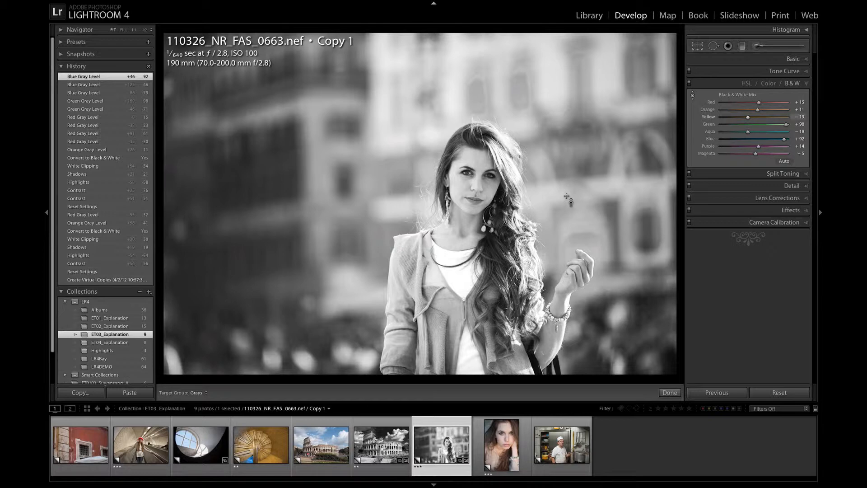
# Inspect the blurred background windows up close and reset the Blue mix value to 0.
pyautogui.press('z')
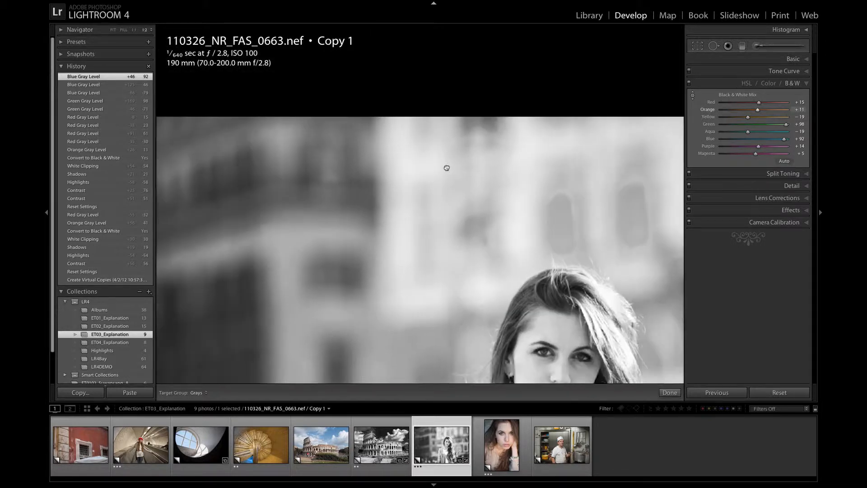
pyautogui.moveTo(446, 168); pyautogui.dragTo(339, 139)
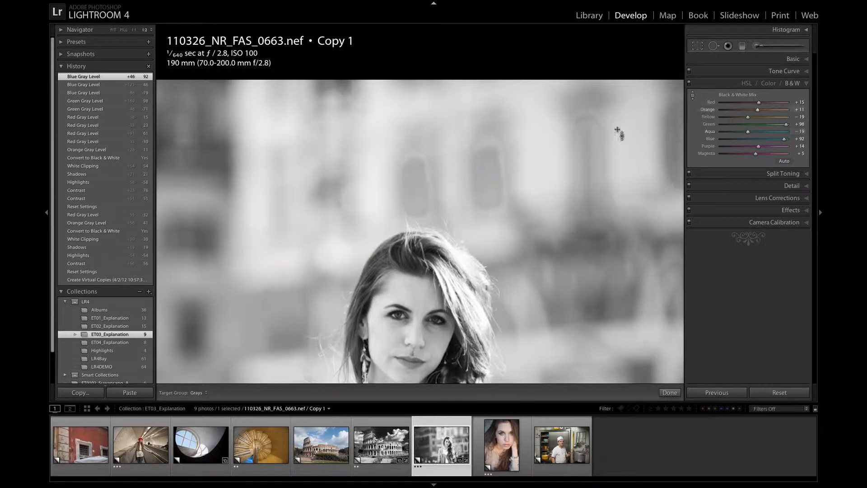
pyautogui.doubleClick(710, 140)
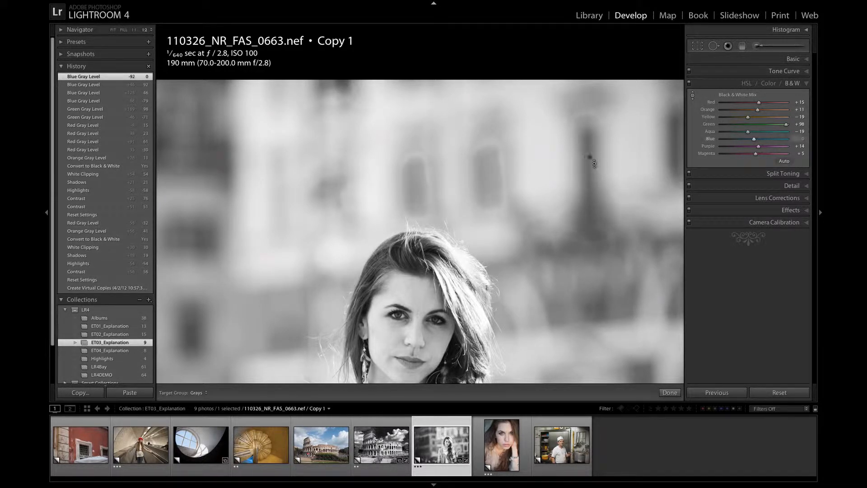
pyautogui.press('z')
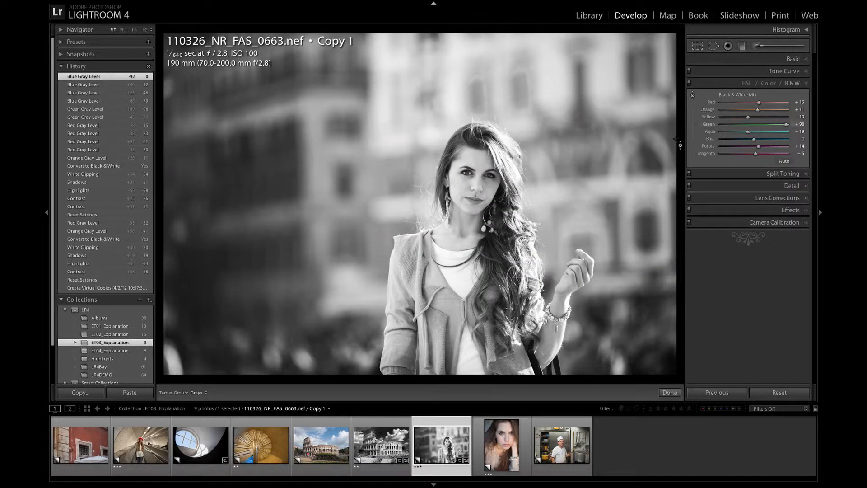
# Move to the photo of the cook in the kitchen and set Contrast to +55, Highlights to -36, Shadows to +35 and Whites to +26.
pyautogui.click(555, 442)
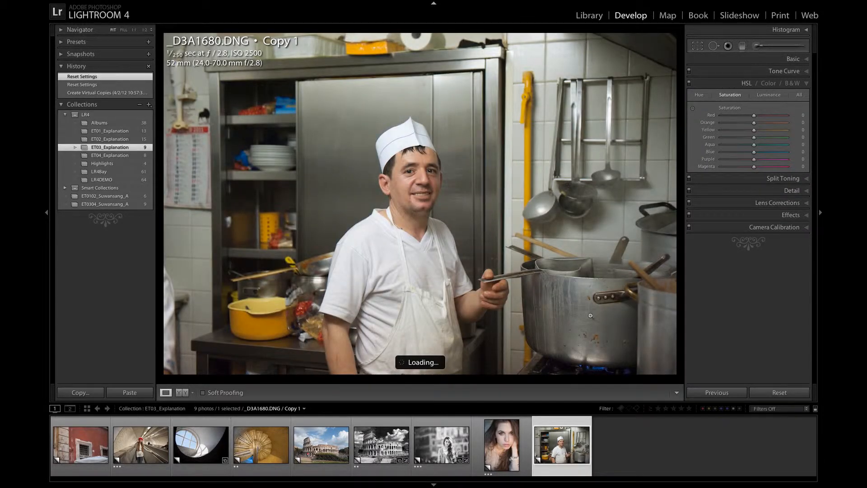
pyautogui.click(794, 59)
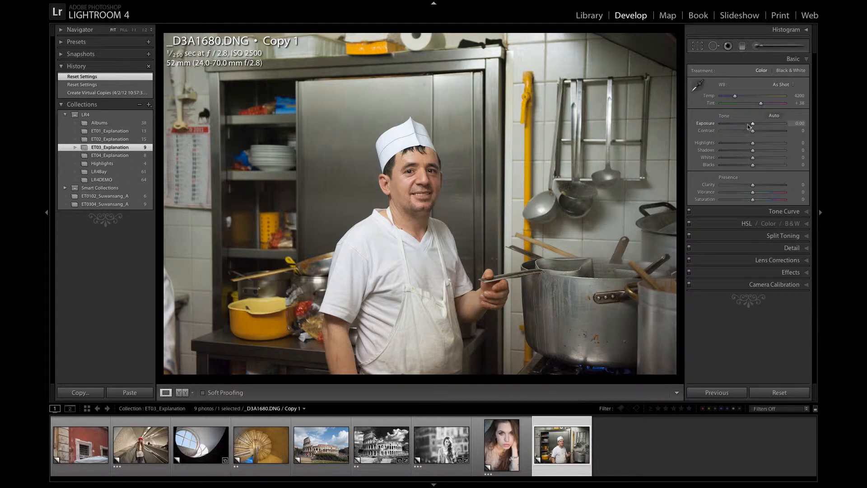
pyautogui.moveTo(753, 132)
pyautogui.mouseDown()
pyautogui.moveTo(770, 132)
pyautogui.moveTo(744, 143)
pyautogui.mouseUp()
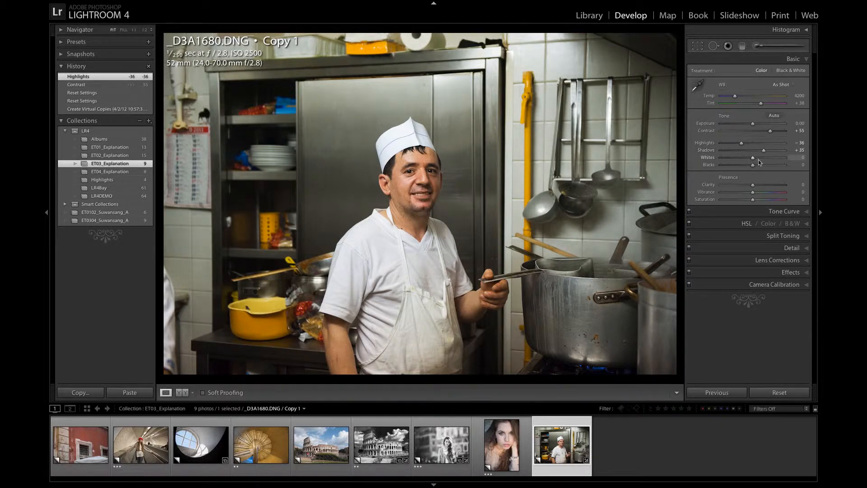
pyautogui.moveTo(753, 158); pyautogui.dragTo(761, 158)
# Convert the cook's photo to black and white and brighten his skin by adjusting the mix directly on his face.
pyautogui.click(794, 224)
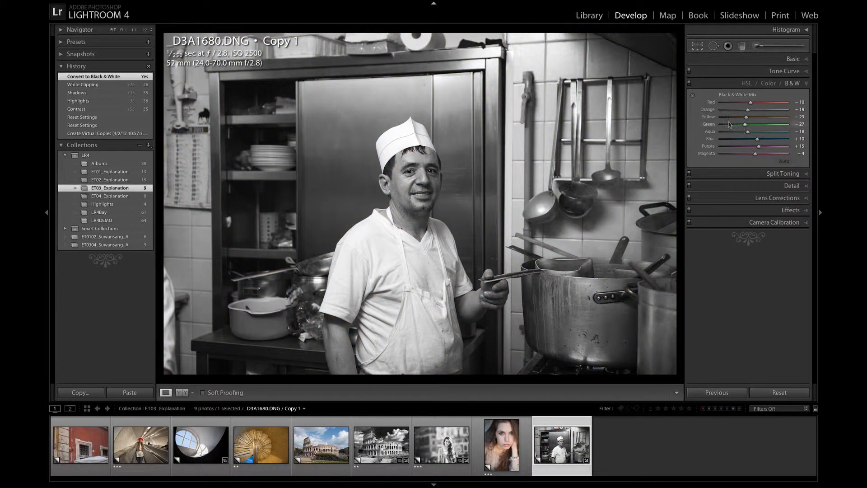
pyautogui.click(693, 95)
pyautogui.moveTo(429, 165); pyautogui.dragTo(426, 160)
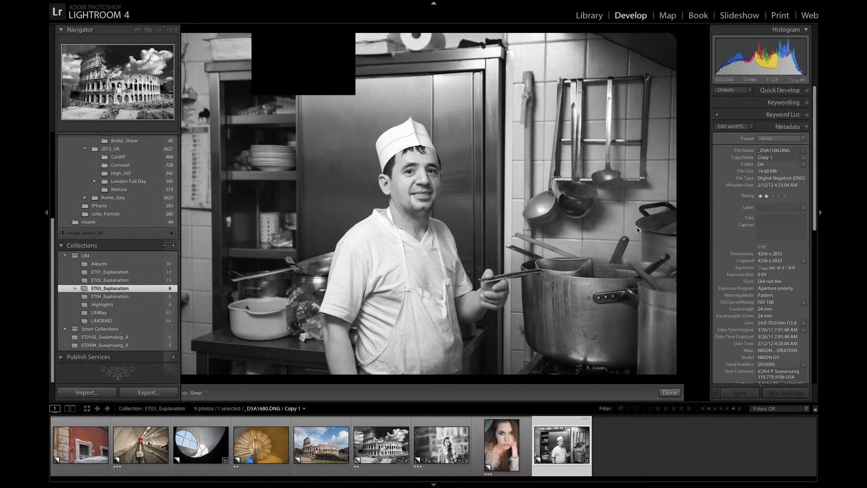
# Open the round window photo for developing, set Contrast to +53, Shadows to +23 and Whites to +26, and lower Highlights.
pyautogui.press('g')
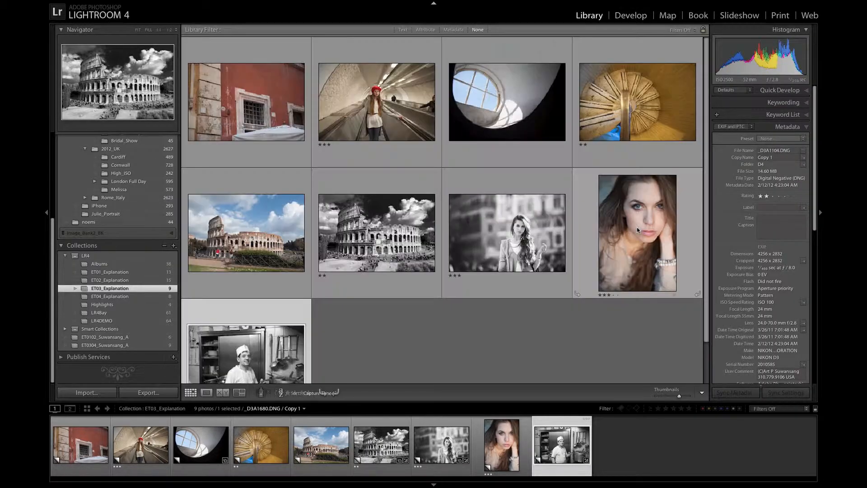
pyautogui.doubleClick(500, 114)
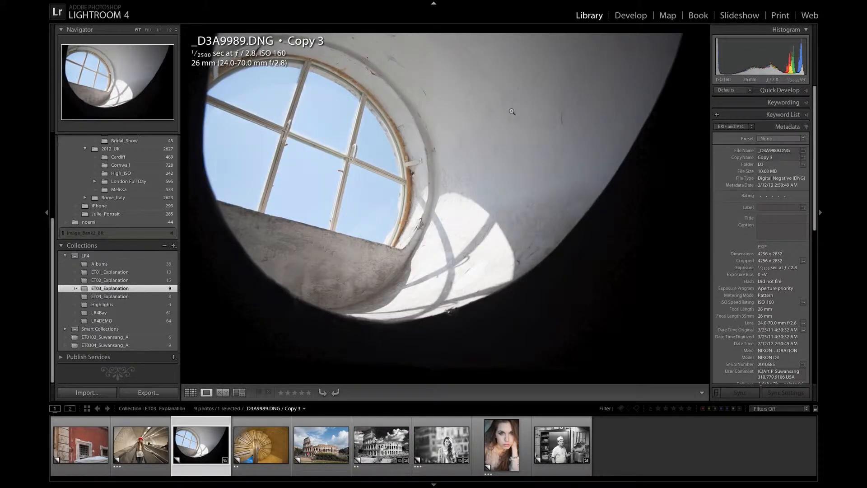
pyautogui.click(639, 17)
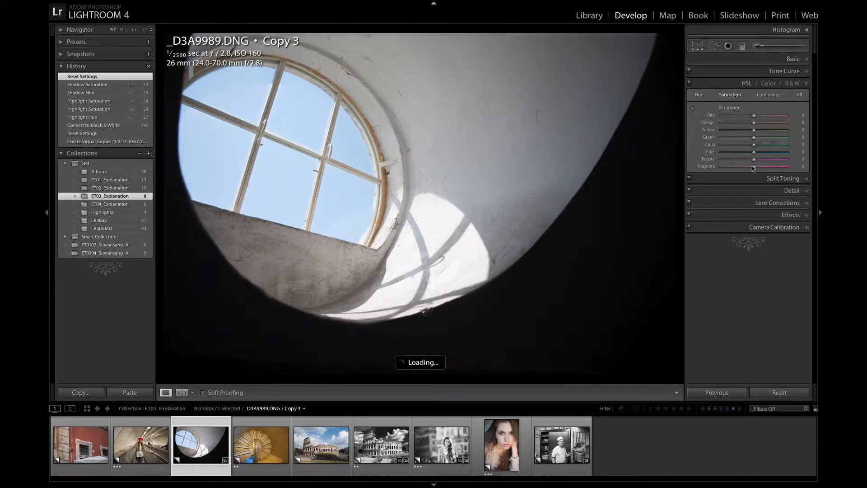
pyautogui.click(792, 59)
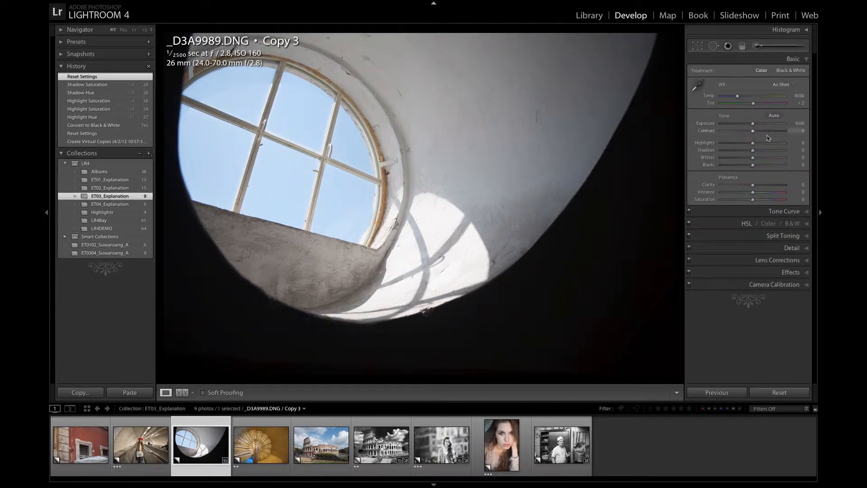
pyautogui.click(769, 131)
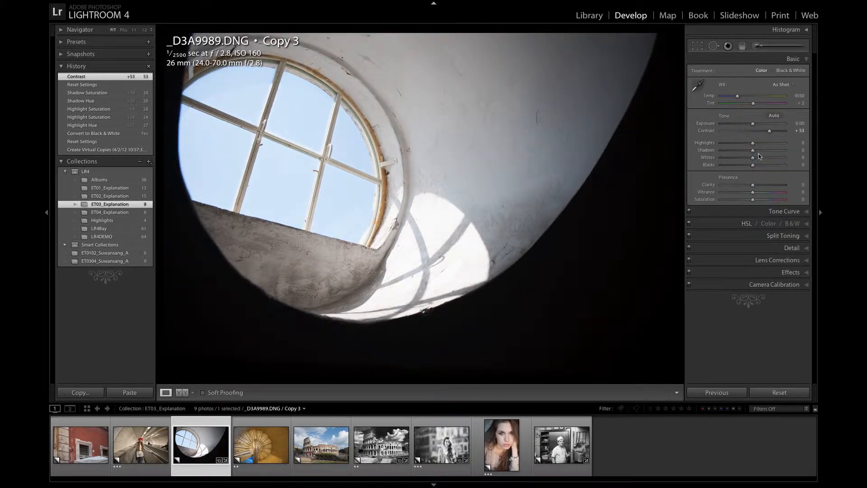
pyautogui.click(759, 151)
pyautogui.click(742, 143)
pyautogui.moveTo(741, 146); pyautogui.dragTo(761, 159)
# Convert the round window photo to black and white and darken the sky panes, with Blue at -100 and Aqua at -58.
pyautogui.click(791, 226)
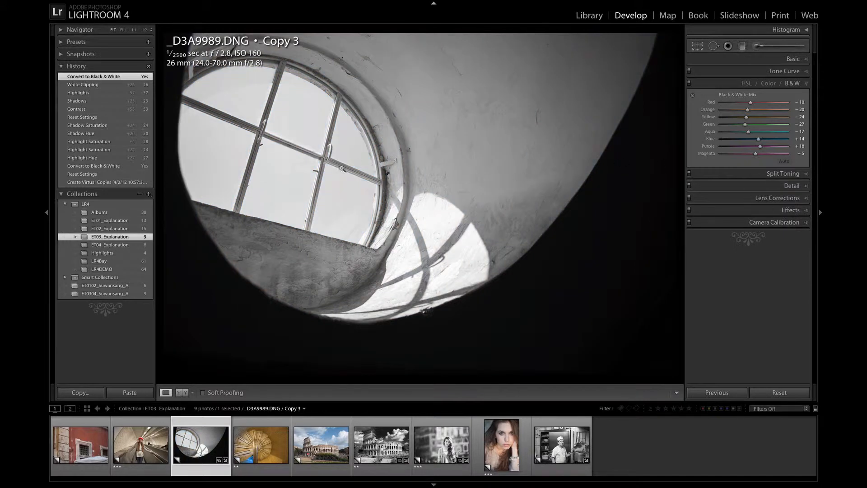
pyautogui.click(692, 95)
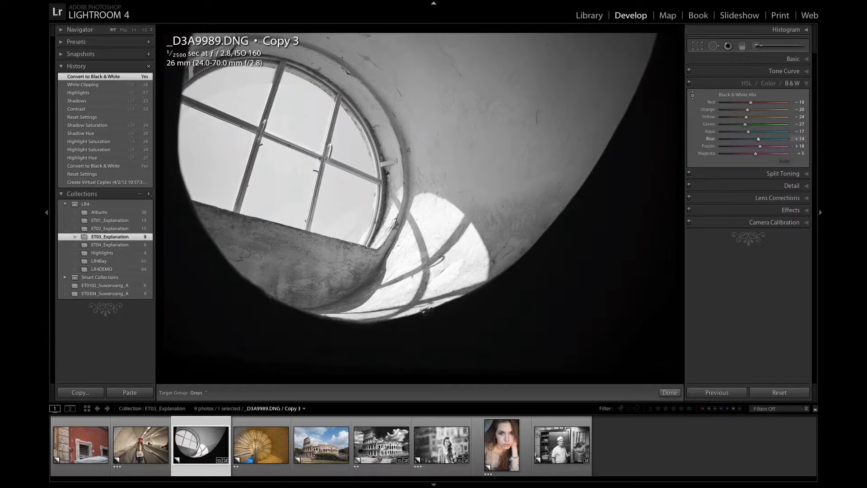
pyautogui.moveTo(301, 101); pyautogui.dragTo(301, 104)
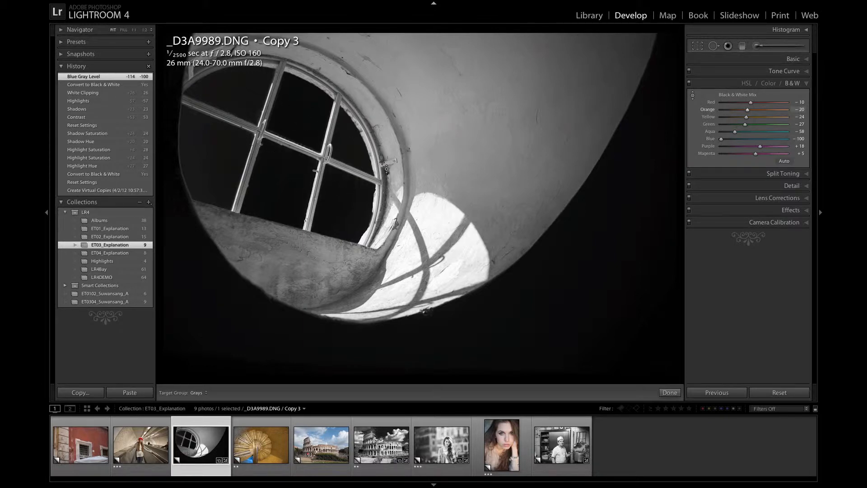
# Undo the blue mix change and the black-and-white conversion of the window photo, and redo both to compare the versions.
pyautogui.hotkey('ctrl', 'z')
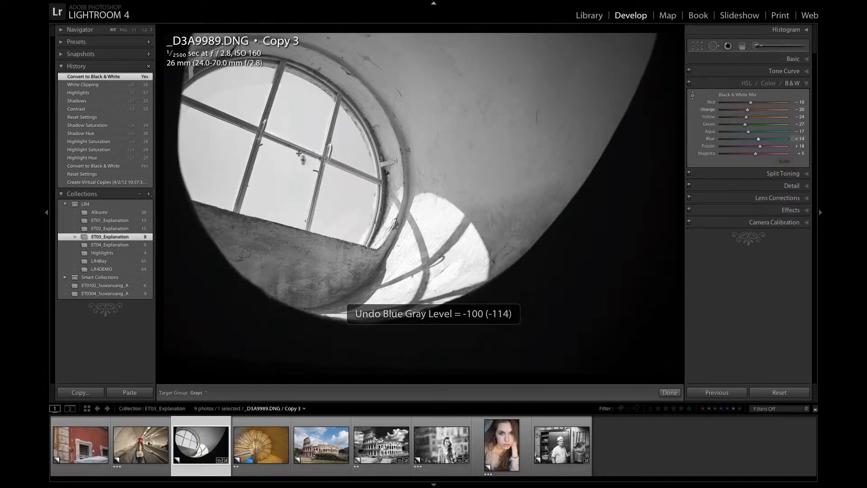
pyautogui.hotkey('ctrl', 'z')
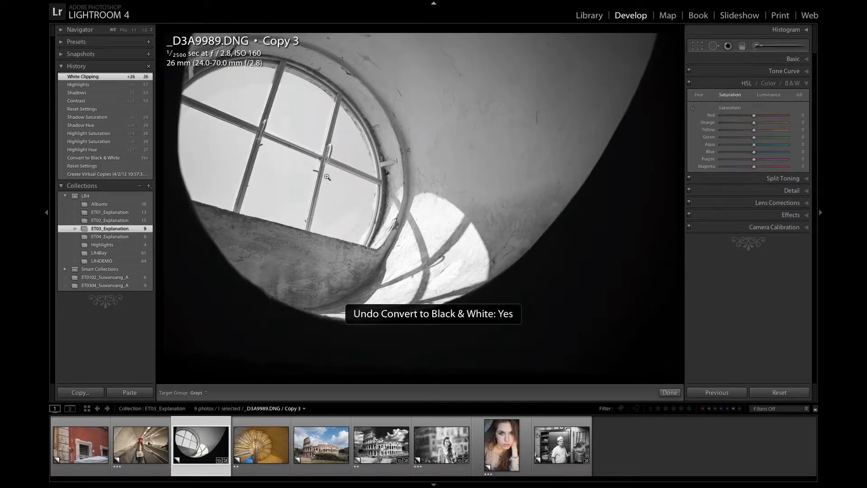
pyautogui.hotkey('ctrl', 'y')
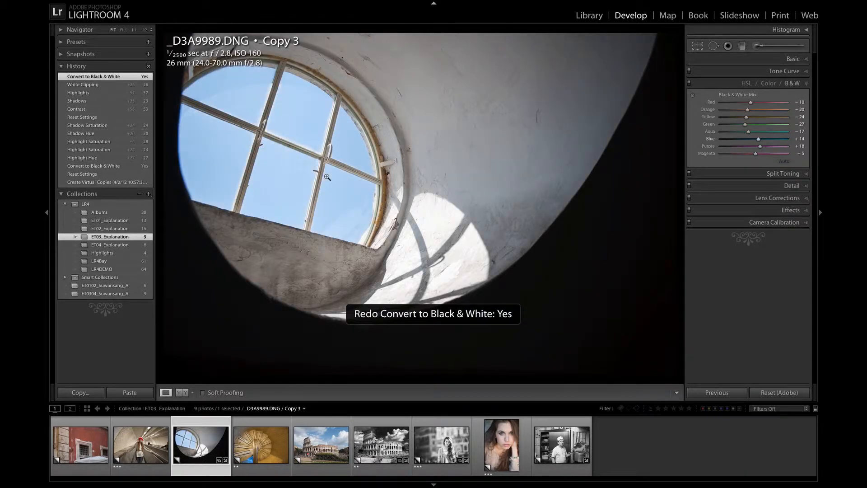
pyautogui.hotkey('ctrl', 'y')
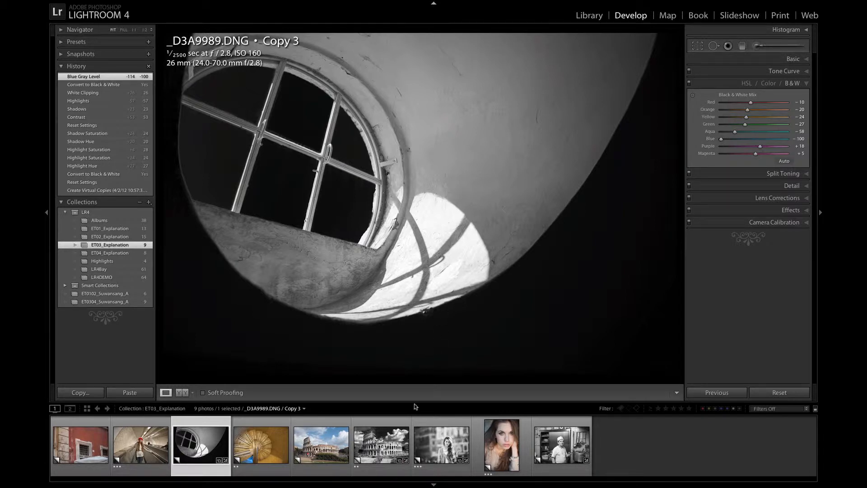
# Review the black-and-white Colosseum photo, return to the woman's street photo and look at its Split Toning highlight color options.
pyautogui.click(374, 452)
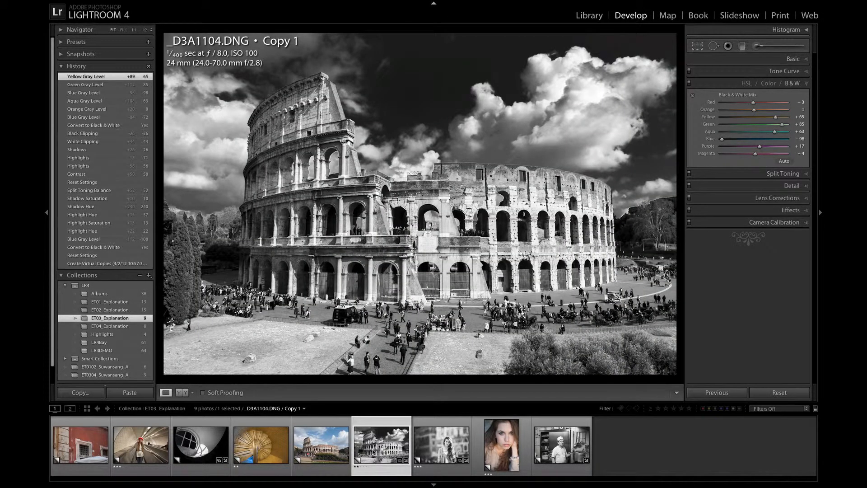
pyautogui.press('Right')
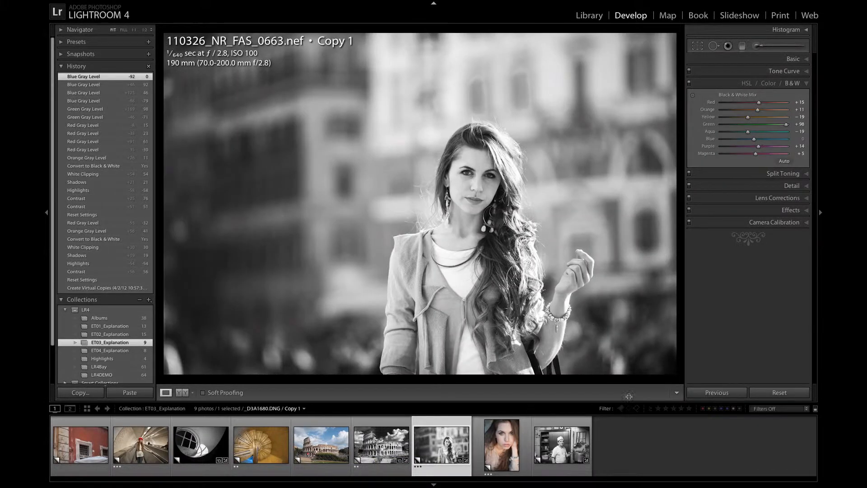
pyautogui.click(788, 174)
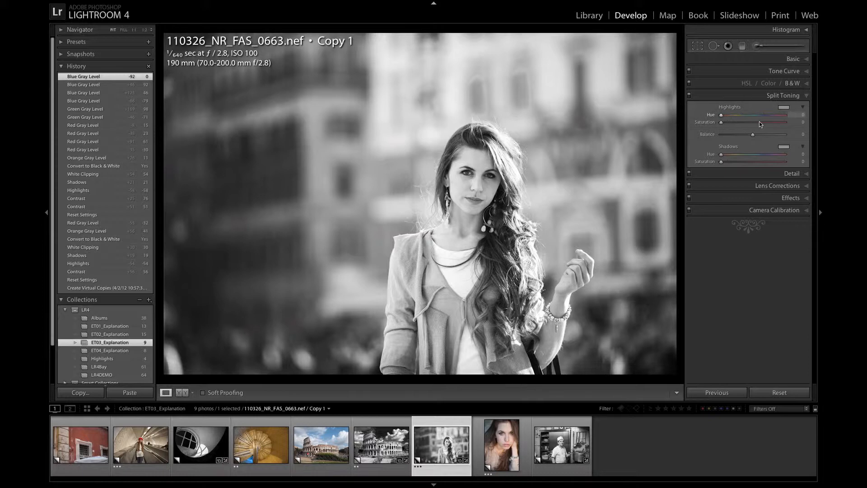
pyautogui.click(783, 109)
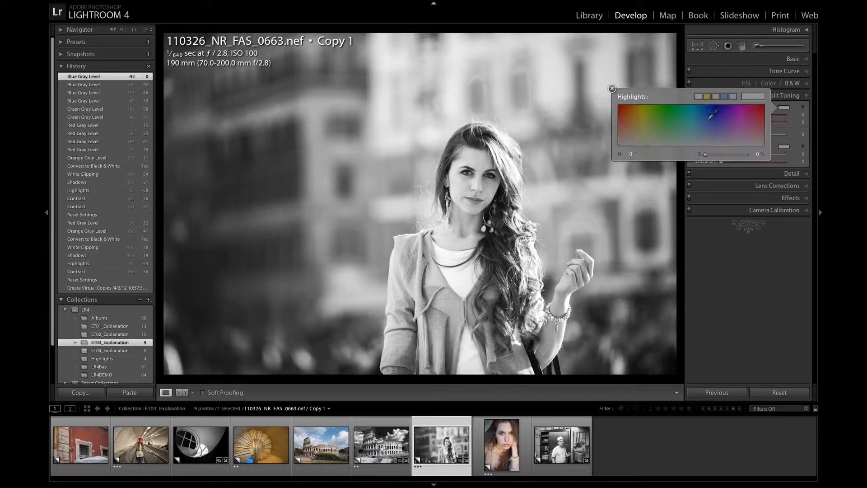
pyautogui.click(612, 89)
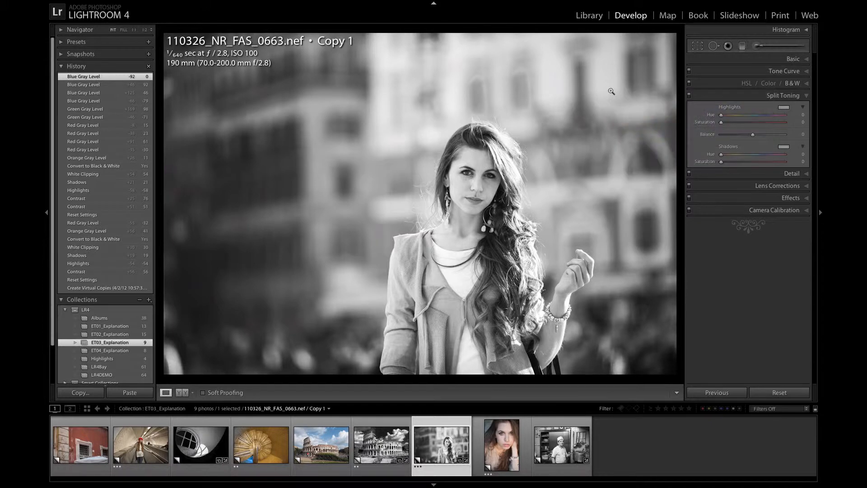
# Create a virtual copy of the woman's black-and-white photo and return to full screen.
pyautogui.press('f')
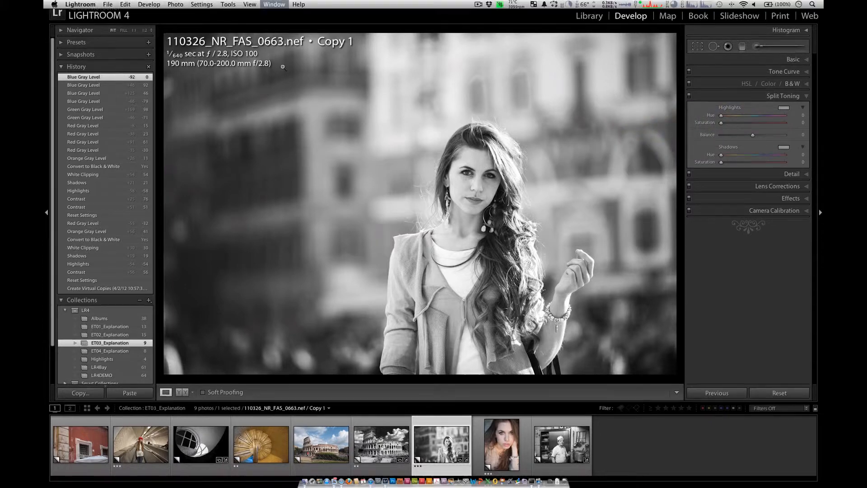
pyautogui.click(175, 4)
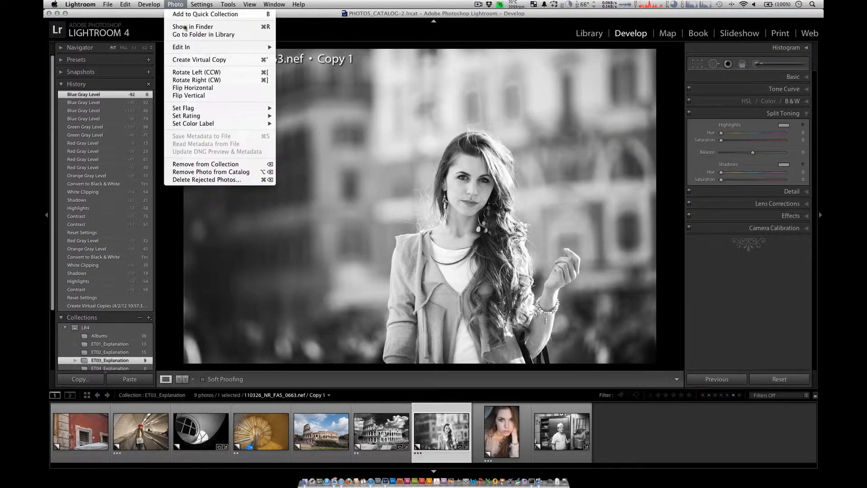
pyautogui.click(209, 61)
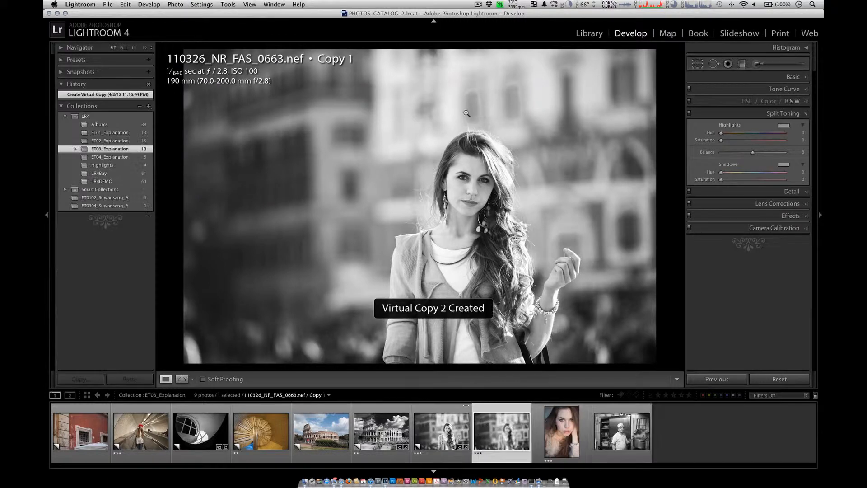
pyautogui.press('f')
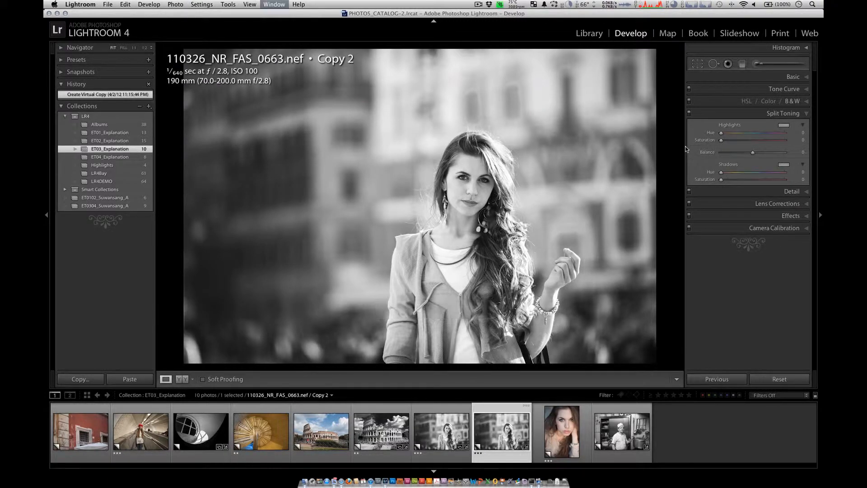
pyautogui.press('f')
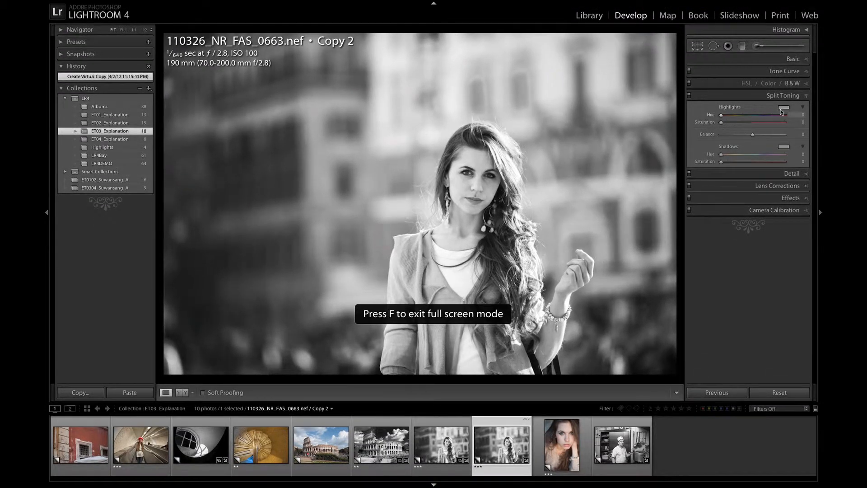
# Give the virtual copy a warm split tone in the highlights, with Hue 46 and Saturation 19.
pyautogui.click(782, 108)
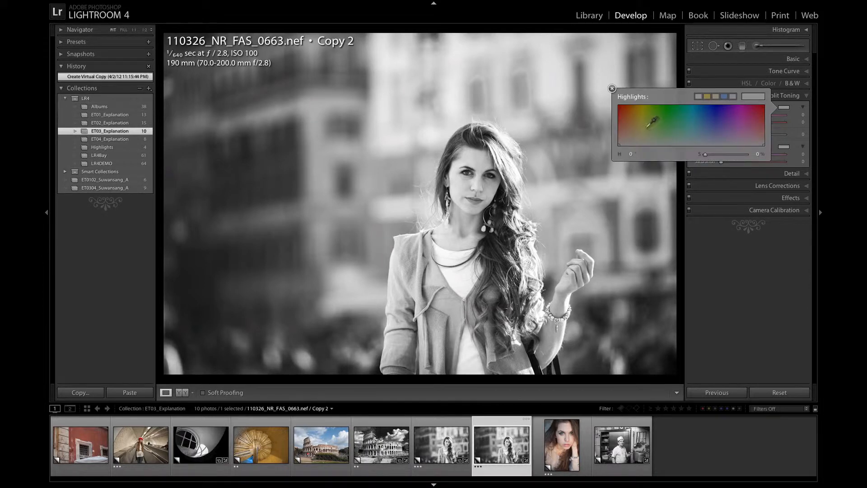
pyautogui.click(633, 134)
pyautogui.moveTo(632, 135); pyautogui.dragTo(636, 135)
pyautogui.moveTo(639, 133); pyautogui.dragTo(637, 133)
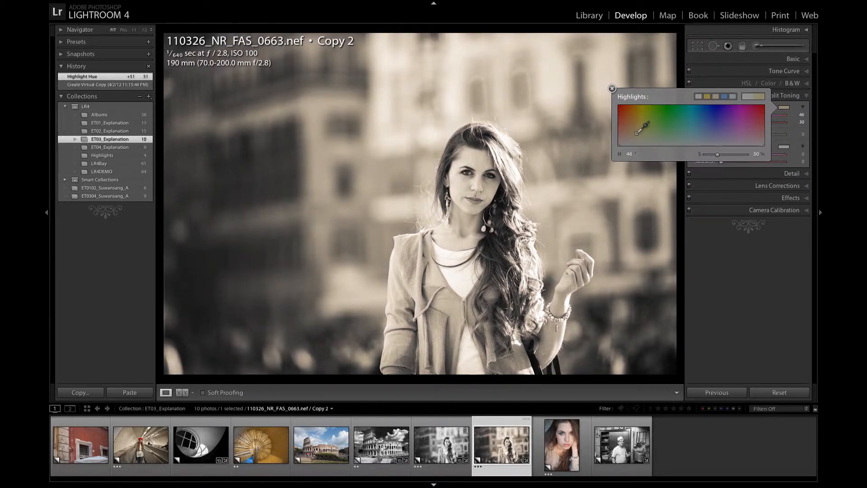
pyautogui.click(612, 88)
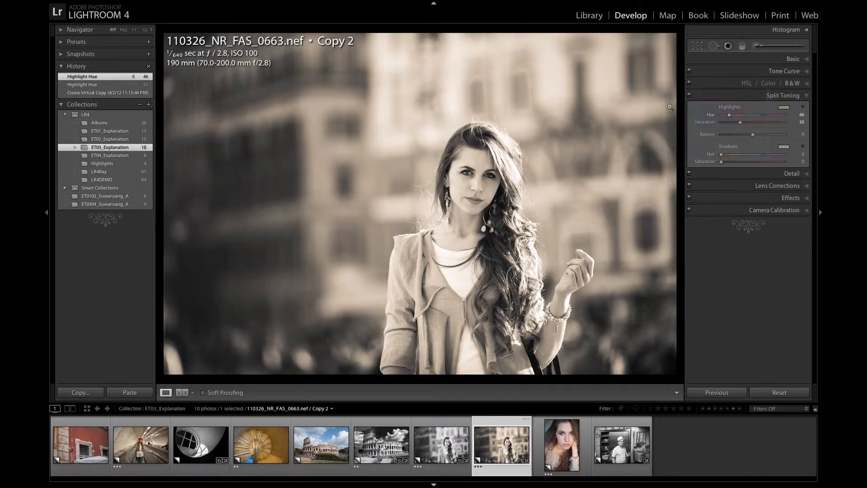
pyautogui.moveTo(734, 123); pyautogui.dragTo(733, 125)
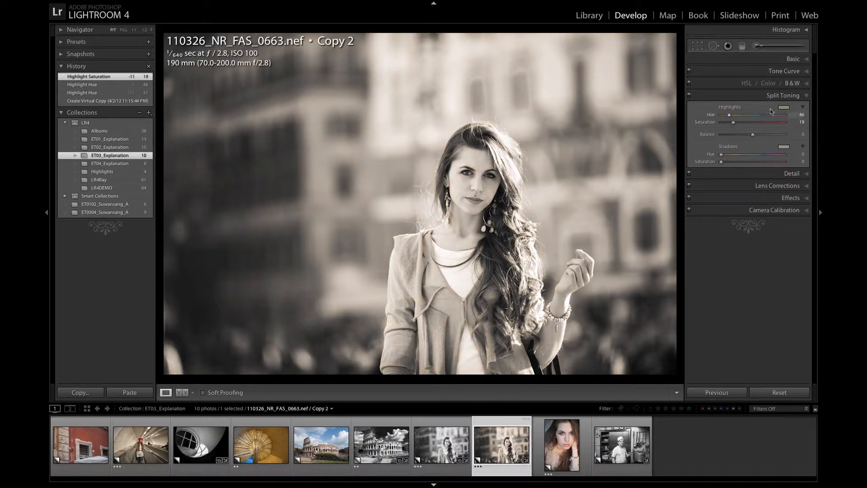
# Match the shadow split tone of the virtual copy to its highlights, with Hue 46 and Saturation 19.
pyautogui.click(783, 107)
pyautogui.click(785, 109)
pyautogui.click(802, 154)
pyautogui.write('46')
pyautogui.press('Tab')
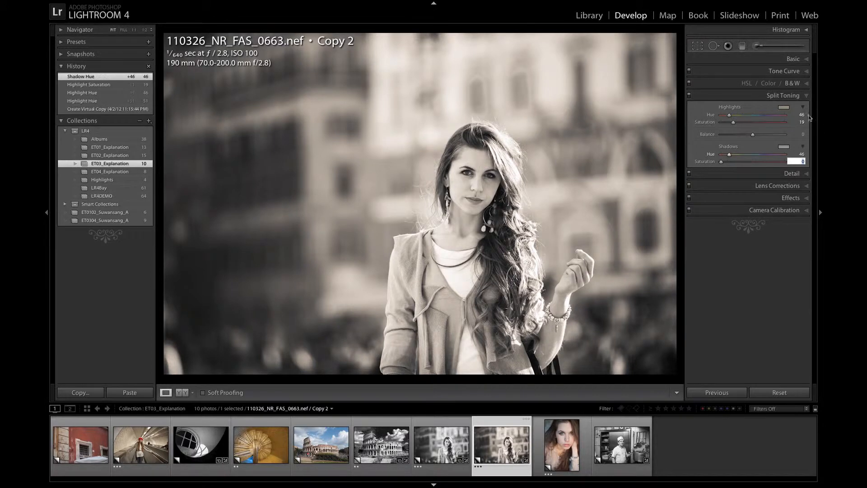
pyautogui.write('19')
pyautogui.press('Return')
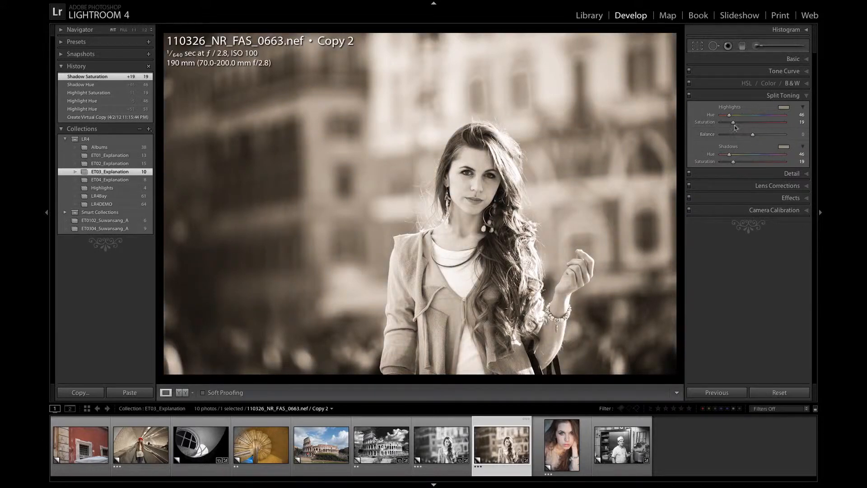
# Shift the split toning to Highlights Hue 39 and Shadows Hue 38, and try Balance at +91 and at -99.
pyautogui.moveTo(730, 116); pyautogui.dragTo(728, 116)
pyautogui.moveTo(729, 155); pyautogui.dragTo(783, 137)
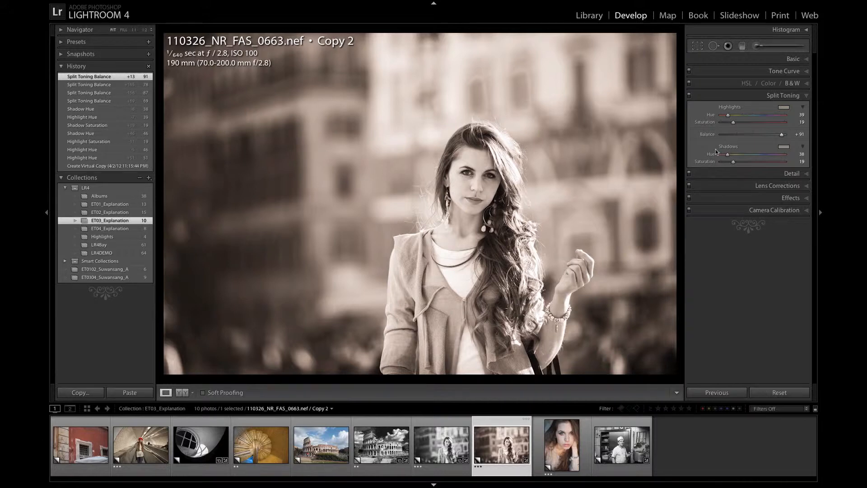
pyautogui.moveTo(737, 137); pyautogui.dragTo(720, 136)
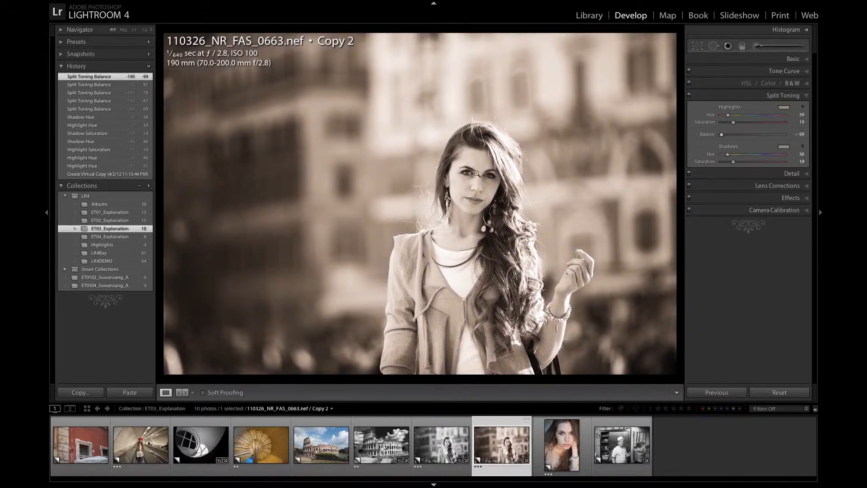
# Reset the split toning Balance to 0 after trying +51, and create another virtual copy of the woman's photo.
pyautogui.moveTo(721, 135); pyautogui.dragTo(769, 137)
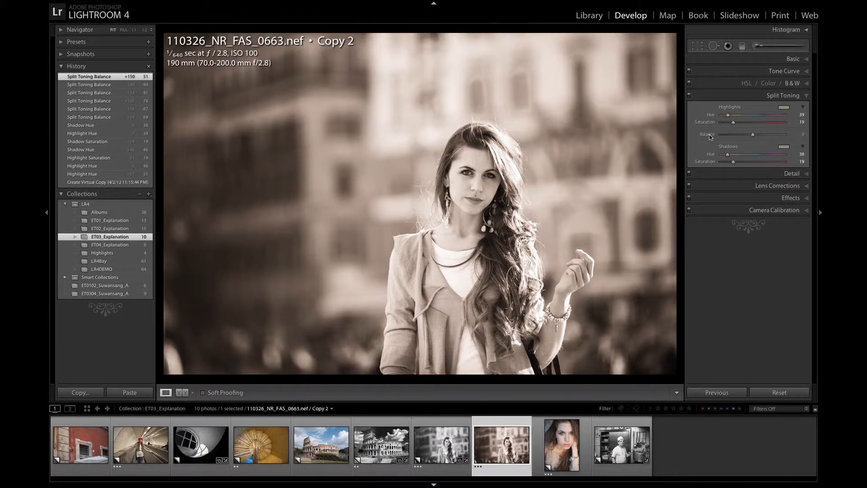
pyautogui.doubleClick(709, 137)
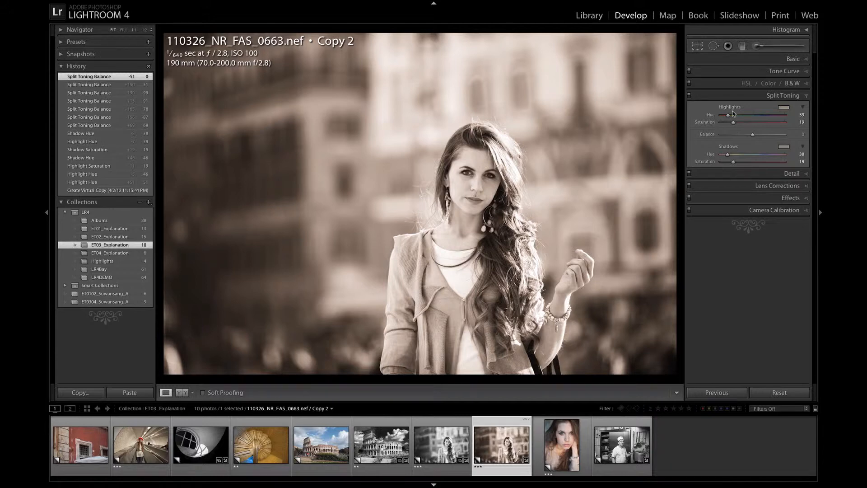
pyautogui.hotkey('ctrl', "'")
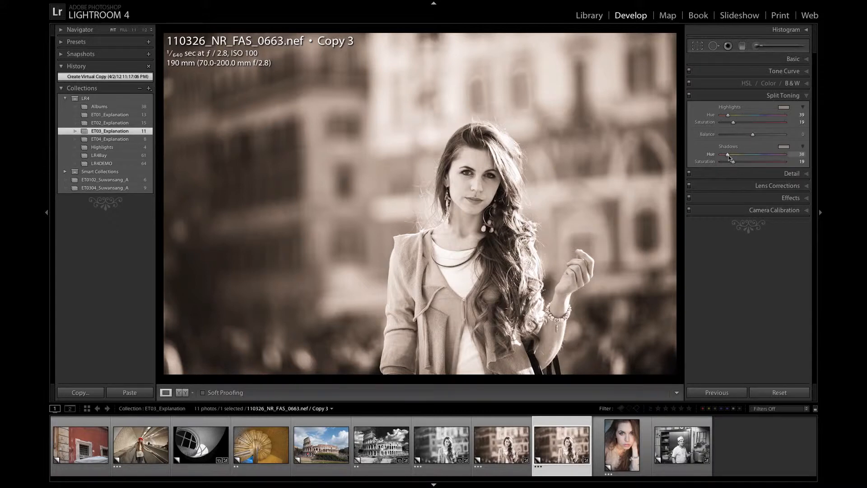
# Give the new copy cool shadows with Hue 239 and Saturation 24, and set the split toning Balance to +45.
pyautogui.moveTo(728, 157); pyautogui.dragTo(721, 137)
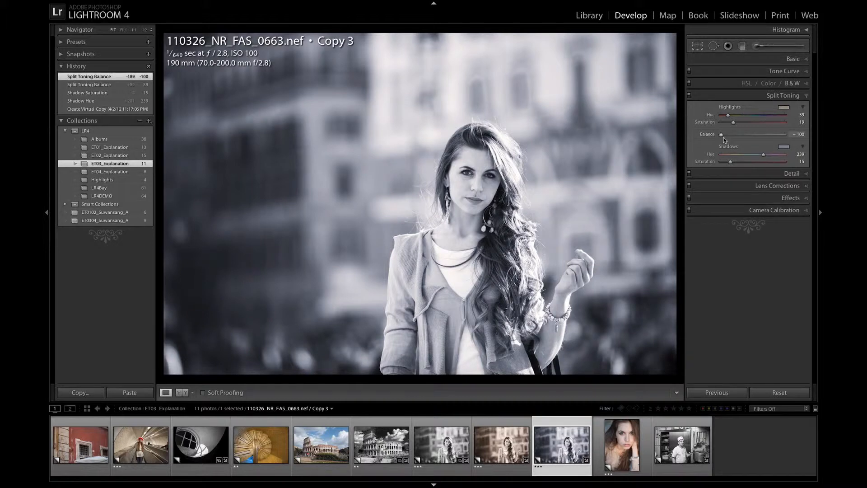
pyautogui.moveTo(724, 137); pyautogui.dragTo(767, 137)
pyautogui.moveTo(730, 162); pyautogui.dragTo(736, 164)
pyautogui.moveTo(767, 137); pyautogui.dragTo(769, 139)
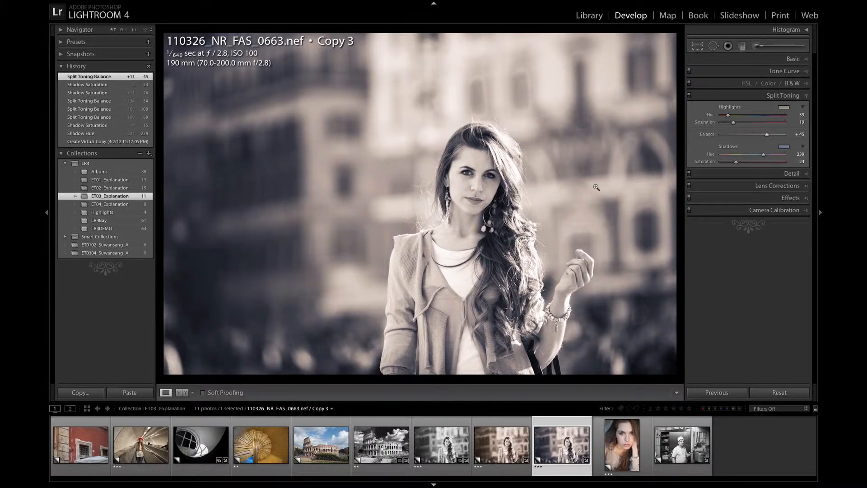
# Select the three versions of the woman's photo and compare them in Survey view with the surrounding panels hidden.
pyautogui.press('shift')
pyautogui.hotkey('shift', 'Left')
pyautogui.hotkey('shift', 'Left')
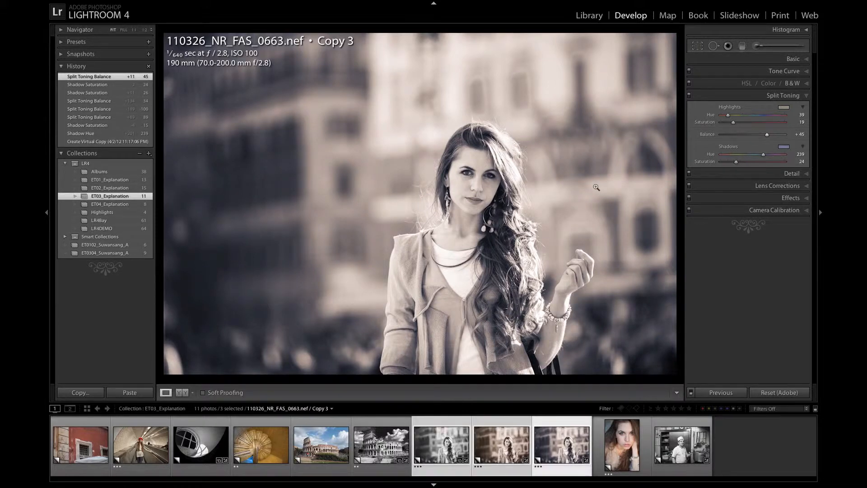
pyautogui.press('e')
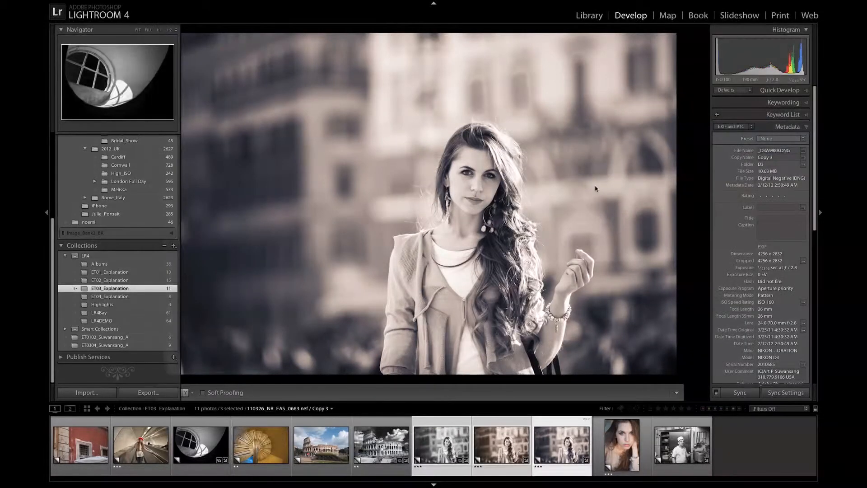
pyautogui.press('n')
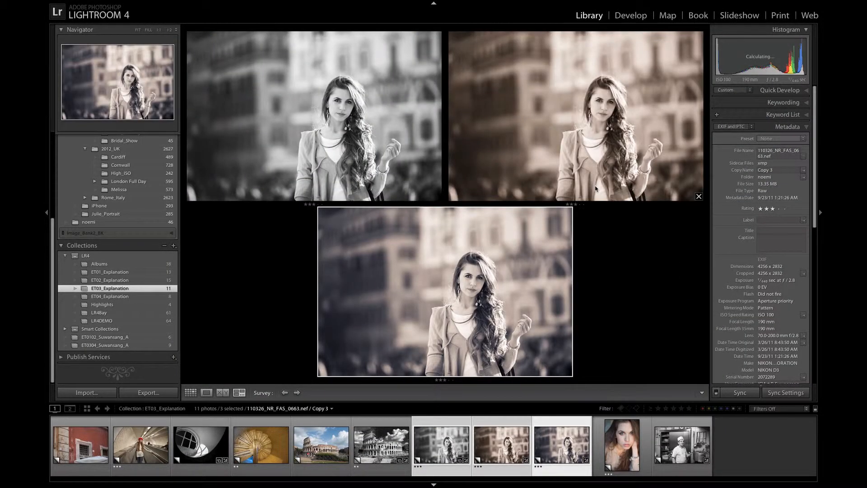
pyautogui.hotkey('shift', 'Tab')
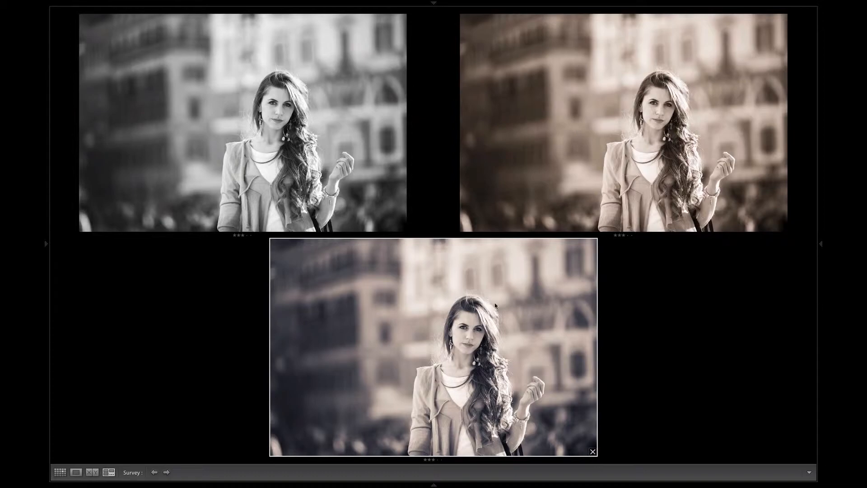
# Return to the grid and open the black-and-white Colosseum photo in the Develop module.
pyautogui.press('g')
pyautogui.click(581, 357)
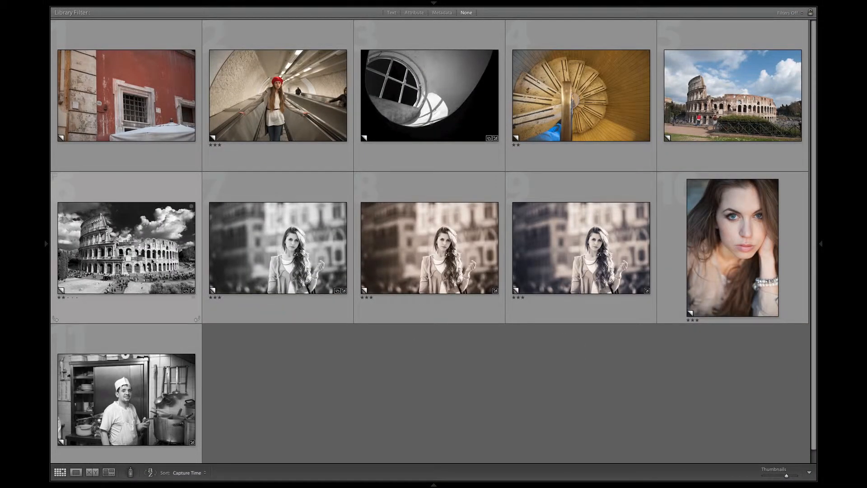
pyautogui.click(151, 260)
pyautogui.press('e')
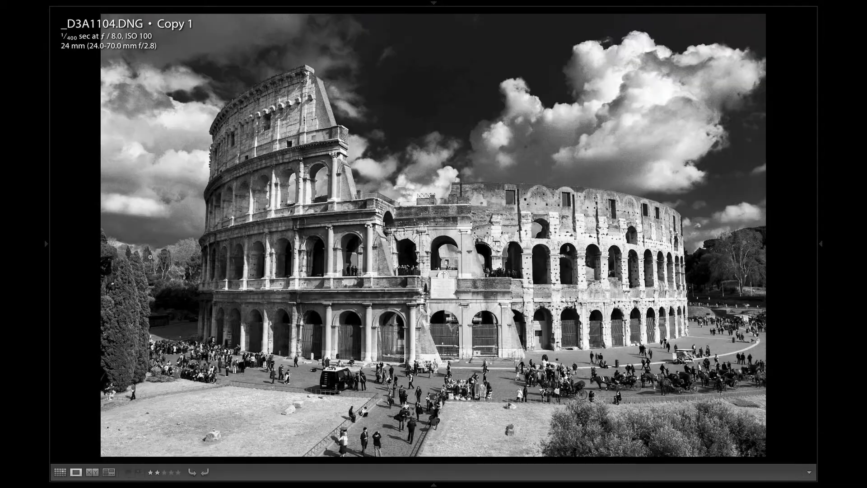
pyautogui.press('g')
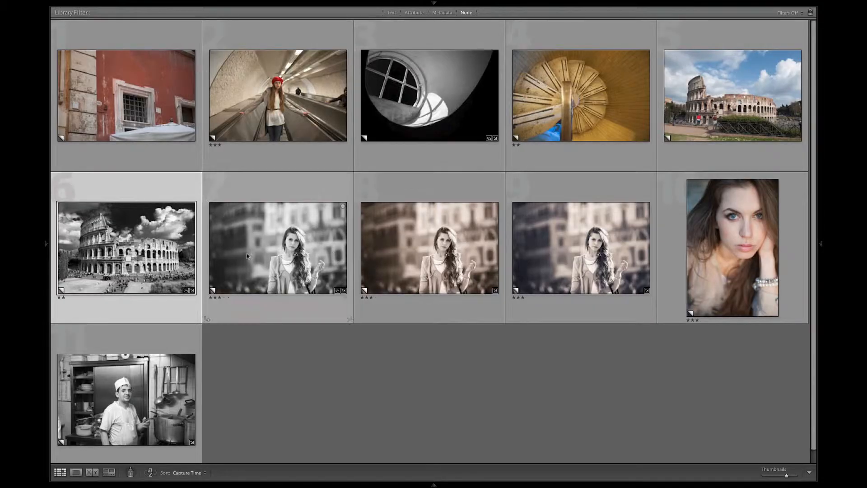
pyautogui.doubleClick(154, 240)
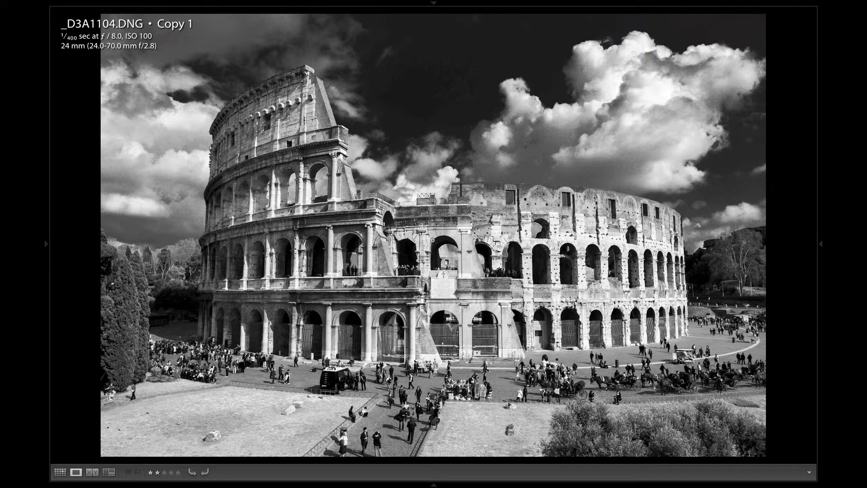
pyautogui.press('d')
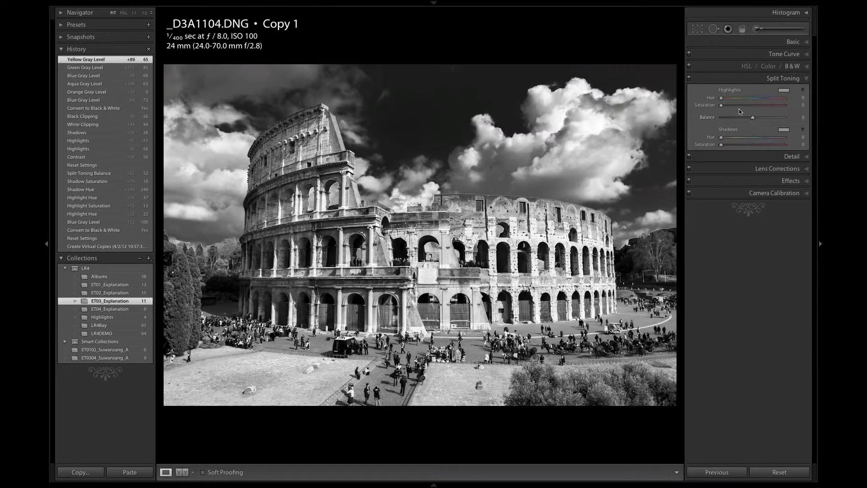
# Split tone the Colosseum photo warm, with Hue 34 and Saturation 28 for both highlights and shadows.
pyautogui.moveTo(721, 98)
pyautogui.mouseDown()
pyautogui.moveTo(749, 108)
pyautogui.moveTo(726, 100)
pyautogui.moveTo(732, 107)
pyautogui.mouseUp()
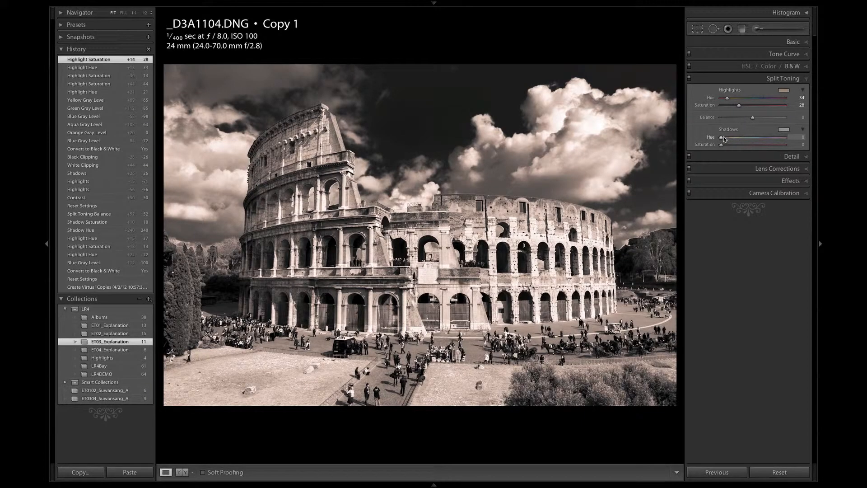
pyautogui.moveTo(722, 137)
pyautogui.mouseDown()
pyautogui.moveTo(762, 142)
pyautogui.moveTo(731, 147)
pyautogui.mouseUp()
pyautogui.click(796, 137)
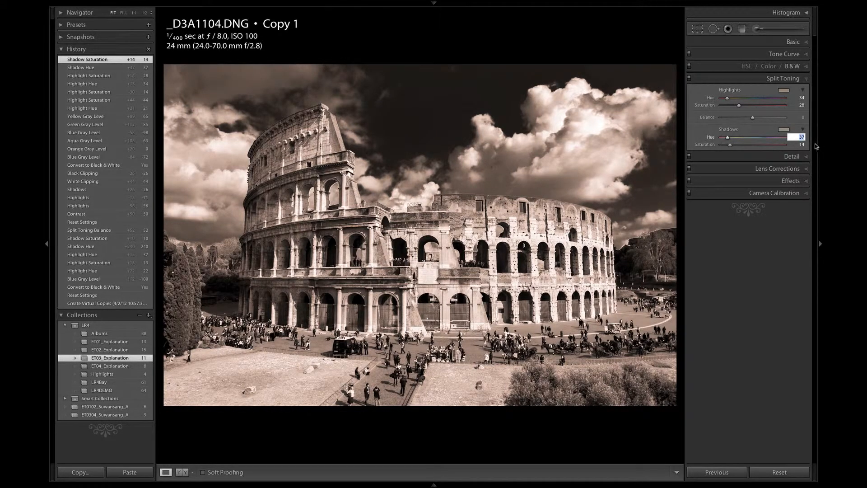
pyautogui.write('34')
pyautogui.press('Tab')
pyautogui.write('28')
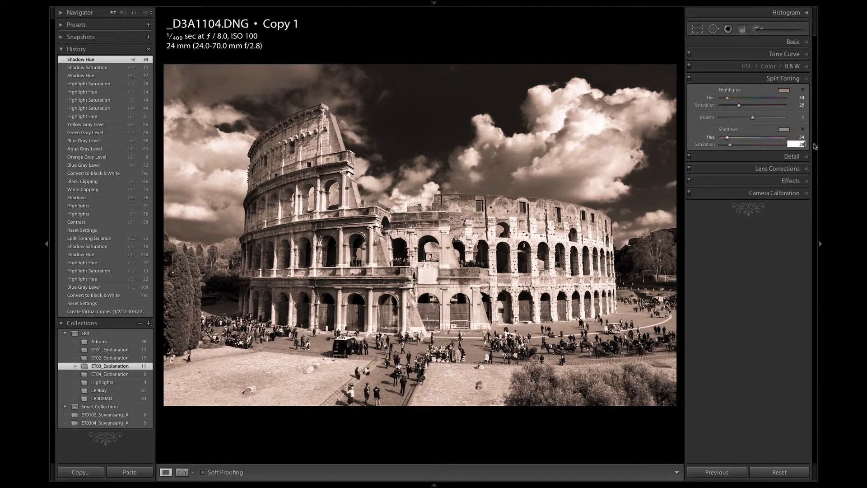
pyautogui.press('Return')
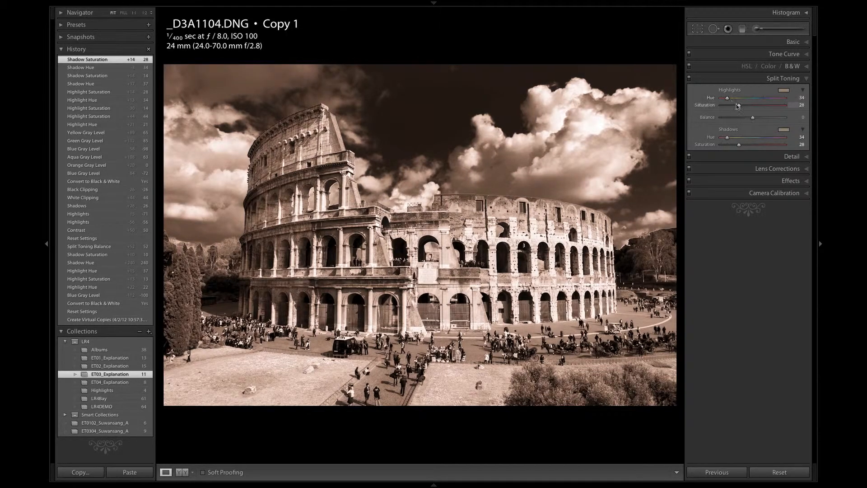
# Refine the Colosseum's split tone to Highlights Hue 49, Saturation 16, Shadows Hue 49, Saturation 19, and Balance +83.
pyautogui.moveTo(735, 106); pyautogui.dragTo(731, 106)
pyautogui.moveTo(739, 144); pyautogui.dragTo(733, 146)
pyautogui.moveTo(727, 98); pyautogui.dragTo(732, 99)
pyautogui.moveTo(727, 137); pyautogui.dragTo(782, 117)
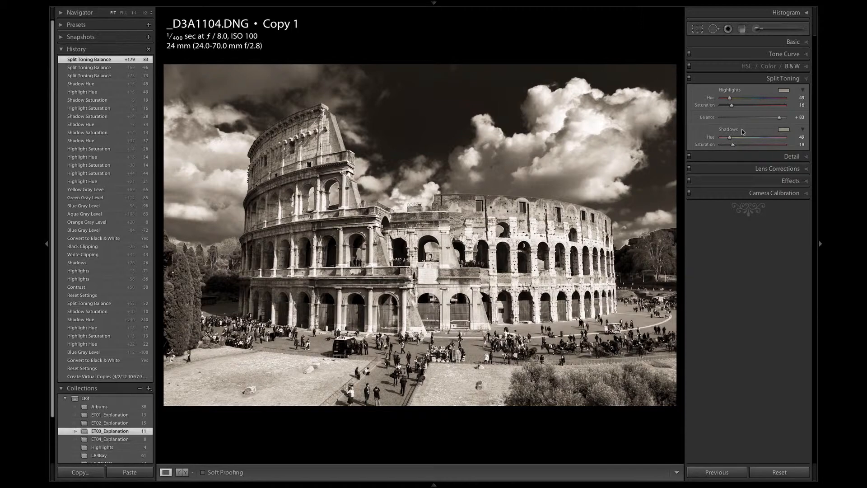
# Open the red wall photo in Develop and set Contrast +57, Highlights -59, Shadows +30 and Whites +70.
pyautogui.press('Tab')
pyautogui.press('g')
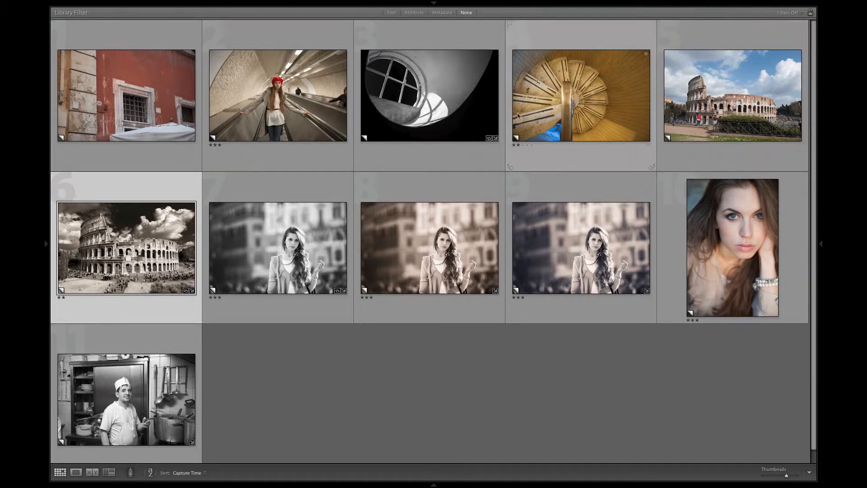
pyautogui.doubleClick(142, 94)
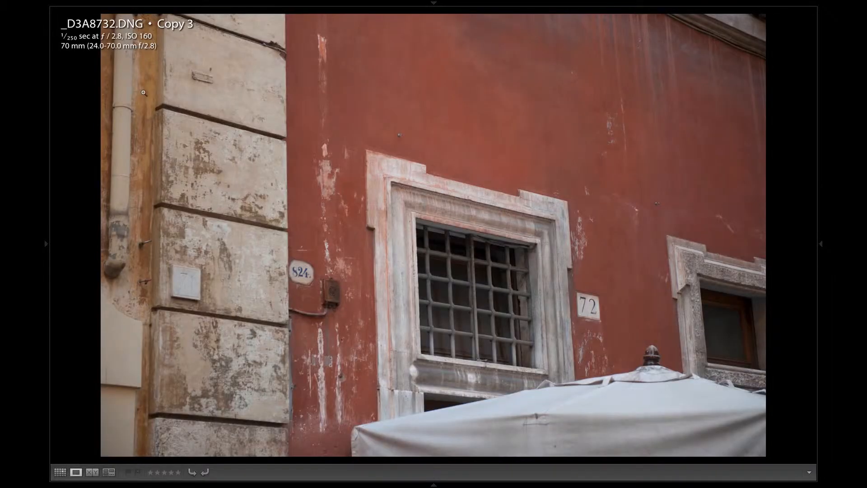
pyautogui.press('d')
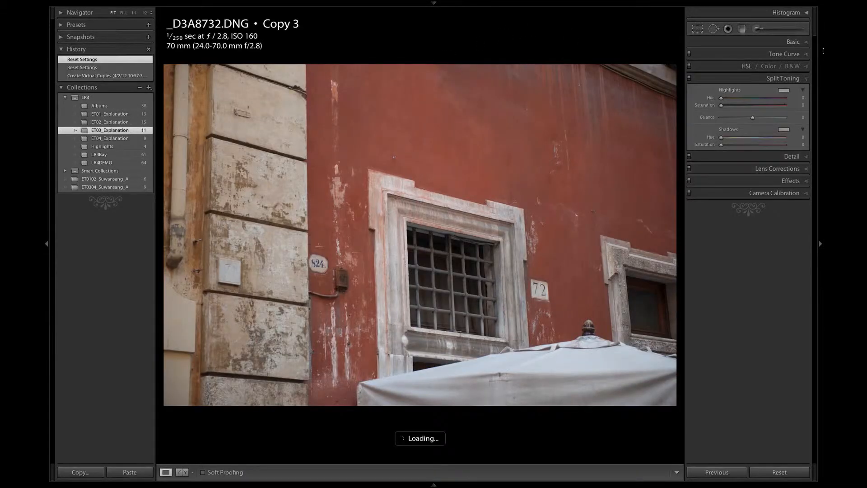
pyautogui.click(807, 43)
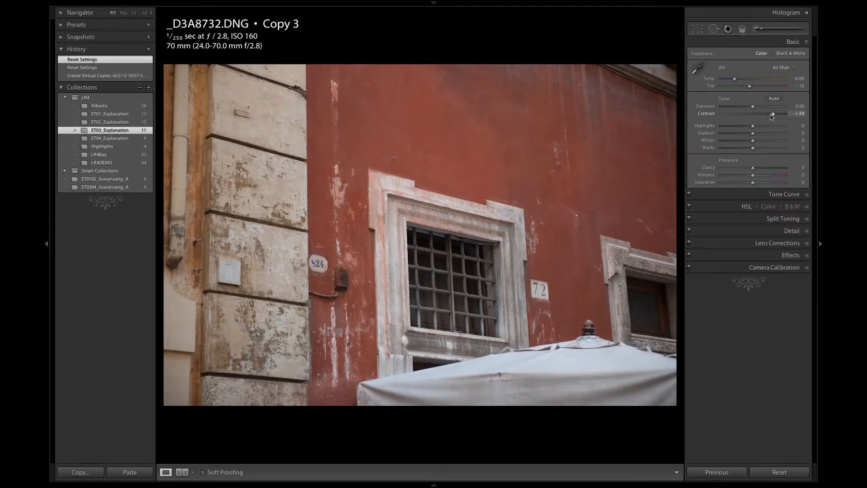
pyautogui.moveTo(772, 116); pyautogui.dragTo(762, 134)
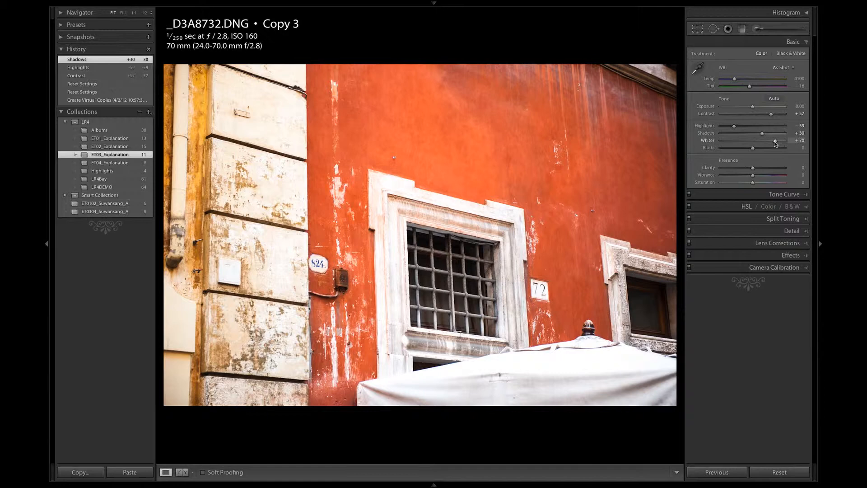
pyautogui.moveTo(775, 142); pyautogui.dragTo(775, 143)
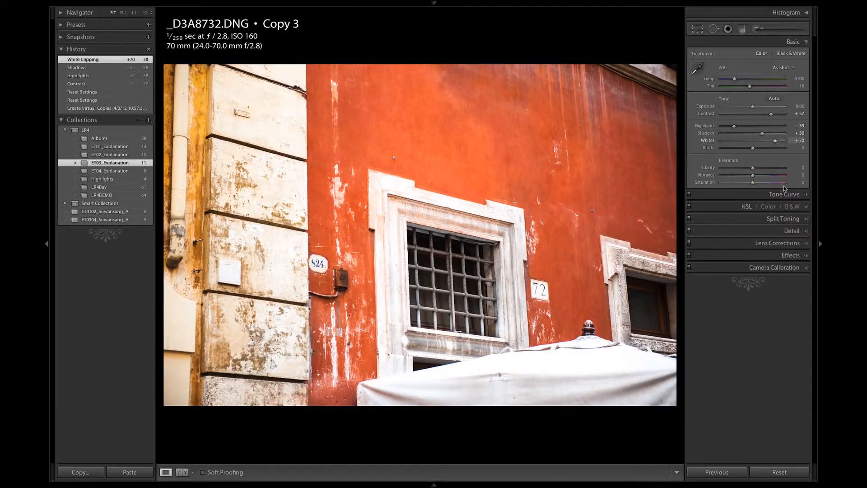
# Convert the wall photo to black and white and darken the wall with targeted adjustment to Red -88 and Orange -57.
pyautogui.click(792, 206)
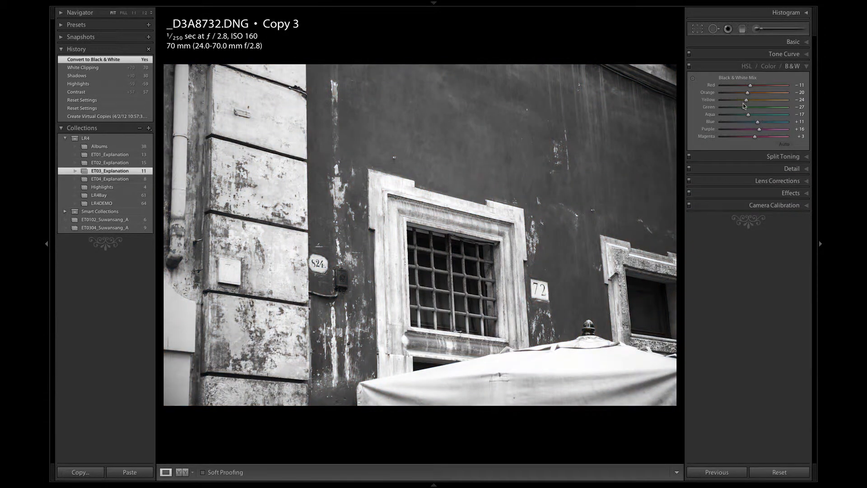
pyautogui.click(693, 79)
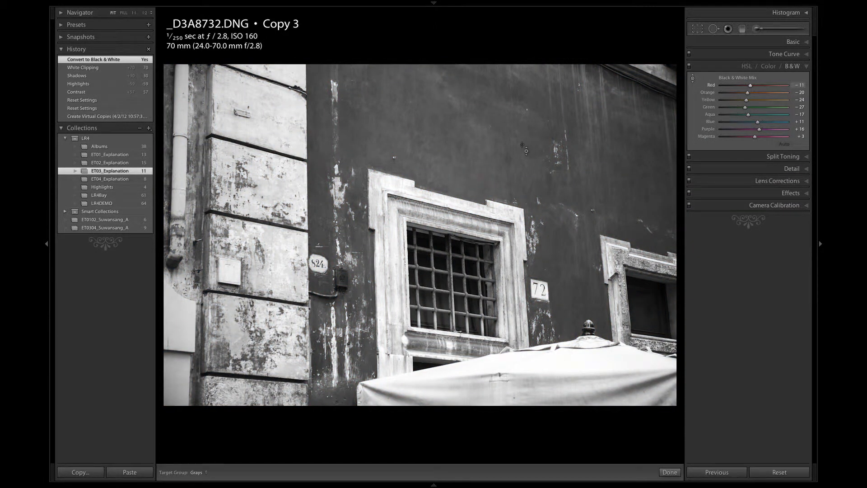
pyautogui.moveTo(523, 154); pyautogui.dragTo(522, 122)
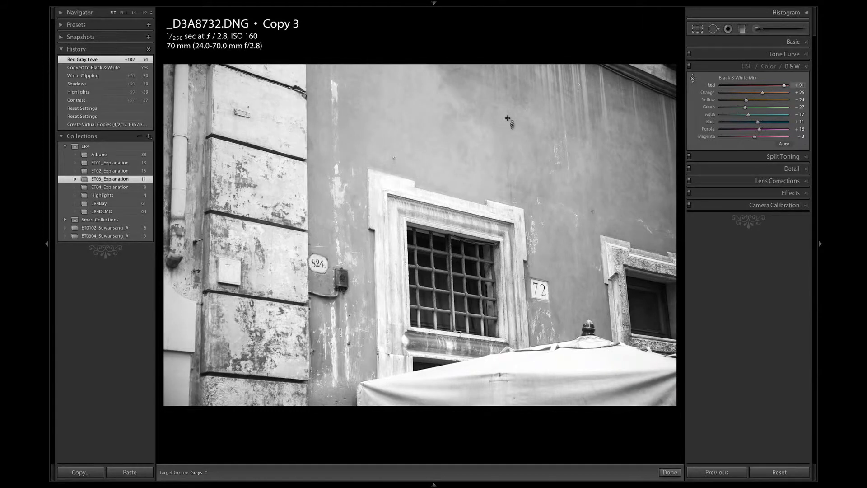
pyautogui.moveTo(505, 109); pyautogui.dragTo(505, 112)
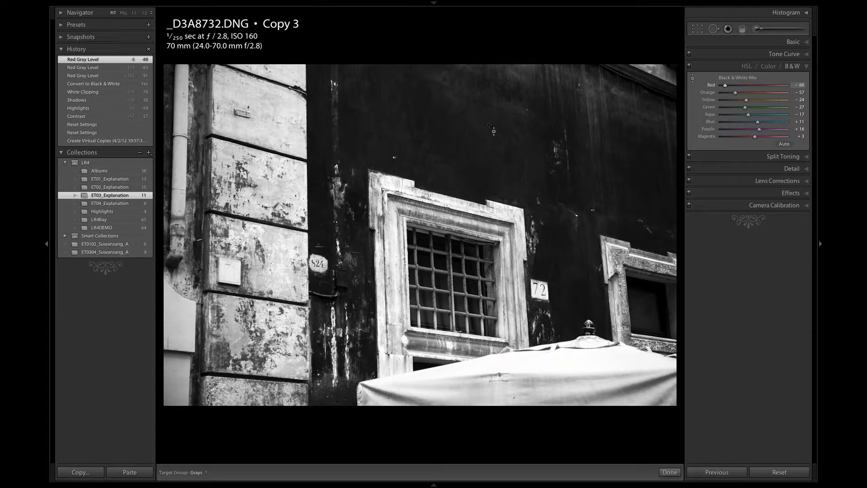
# Return to the grid, open the toned Colosseum photo with the panels hidden, and enlarge it to 1:1.
pyautogui.press('Tab')
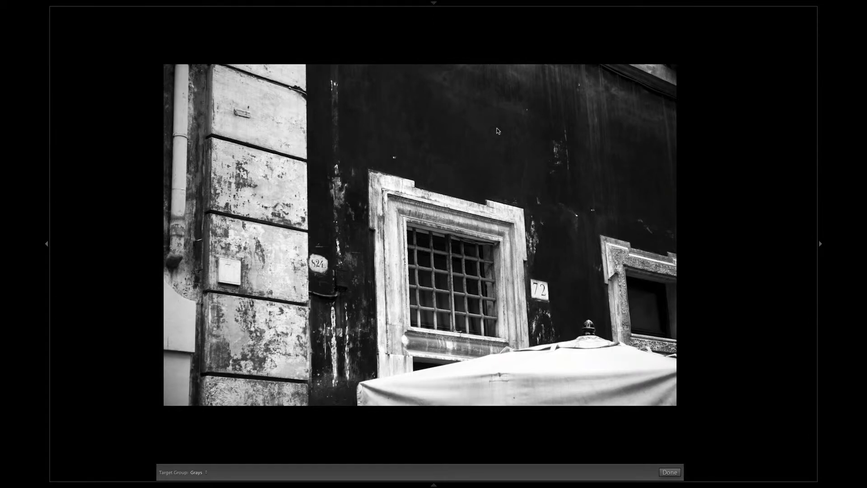
pyautogui.press('g')
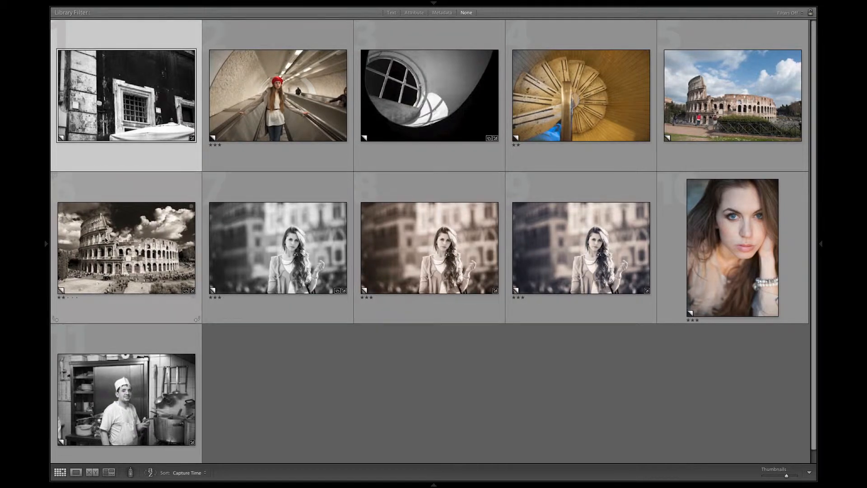
pyautogui.doubleClick(176, 255)
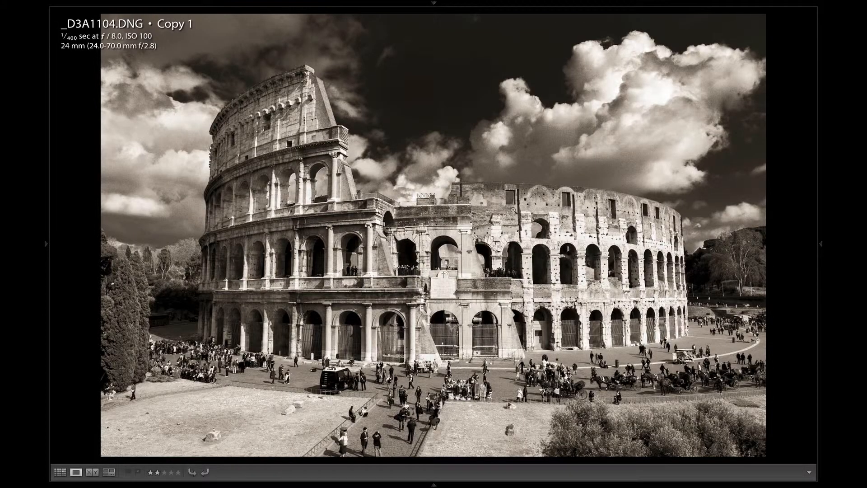
pyautogui.click(562, 190)
pyautogui.click(553, 154)
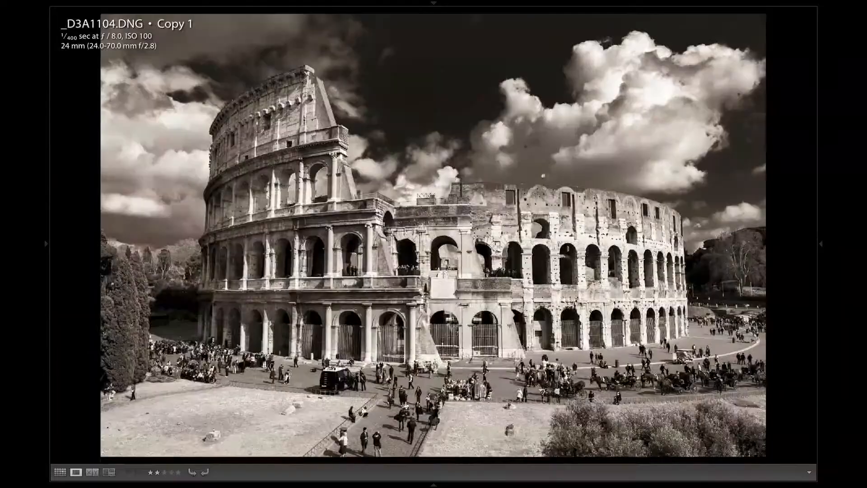
pyautogui.click(553, 154)
pyautogui.click(571, 141)
pyautogui.click(552, 178)
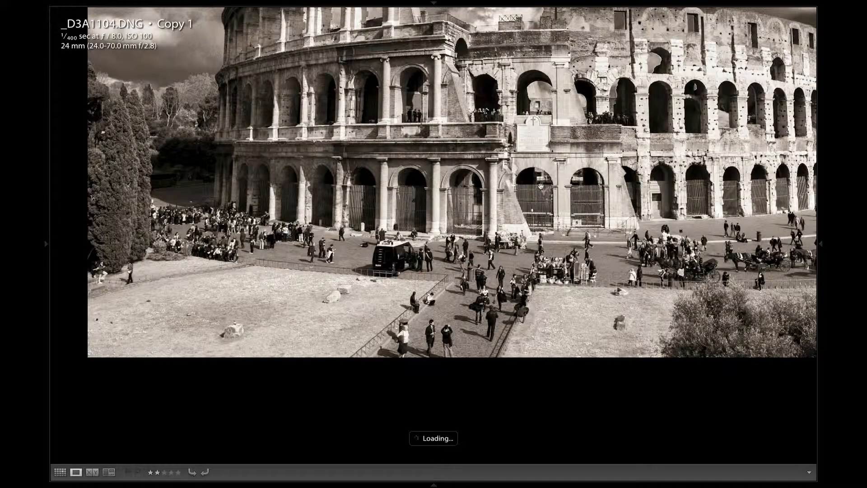
pyautogui.moveTo(45, 245)
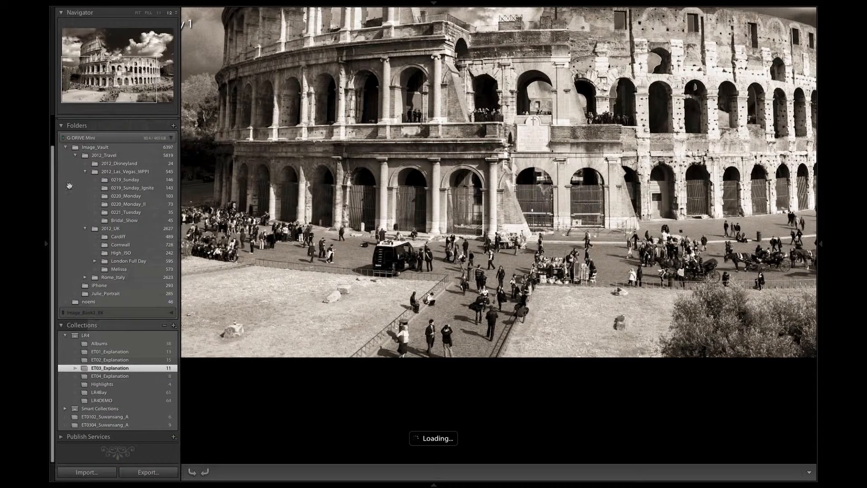
pyautogui.click(158, 13)
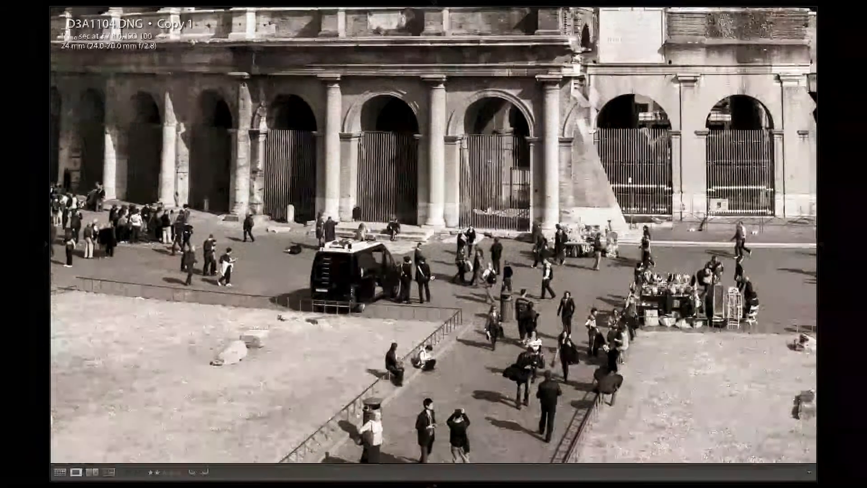
# Examine the Colosseum's arches, upper walls and the sky behind them at 1:1 magnification.
pyautogui.moveTo(552, 59); pyautogui.dragTo(433, 274)
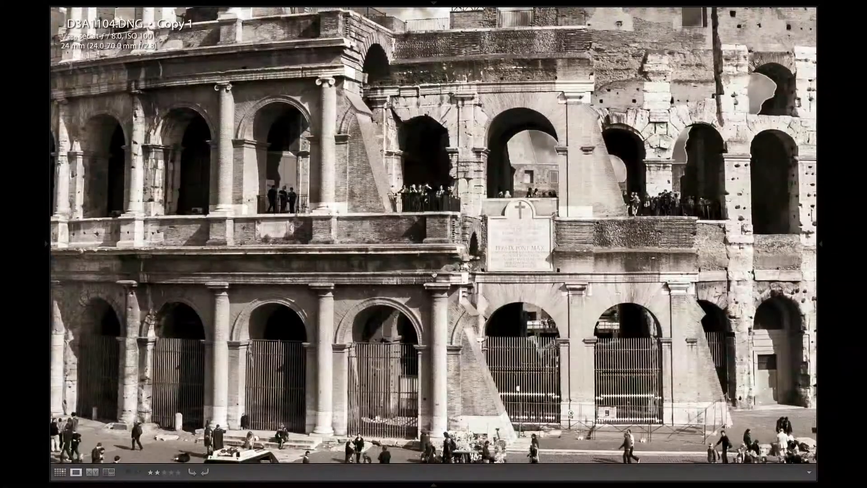
pyautogui.moveTo(619, 132); pyautogui.dragTo(511, 168)
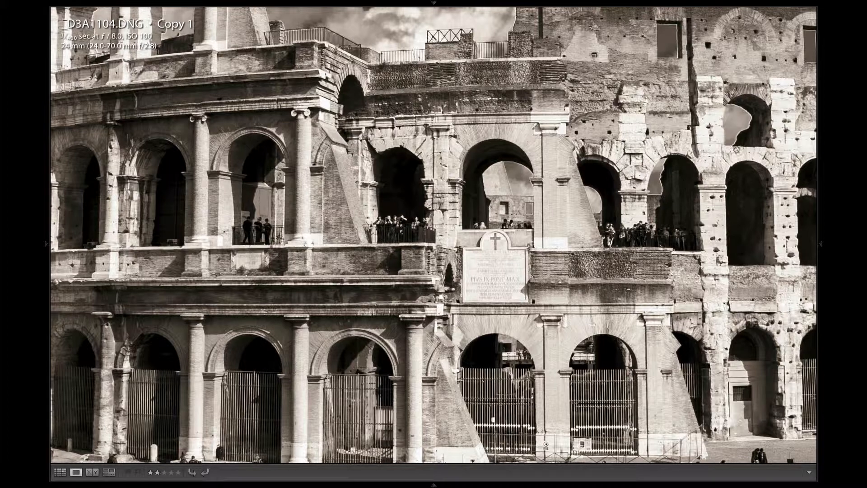
pyautogui.moveTo(680, 34); pyautogui.dragTo(621, 173)
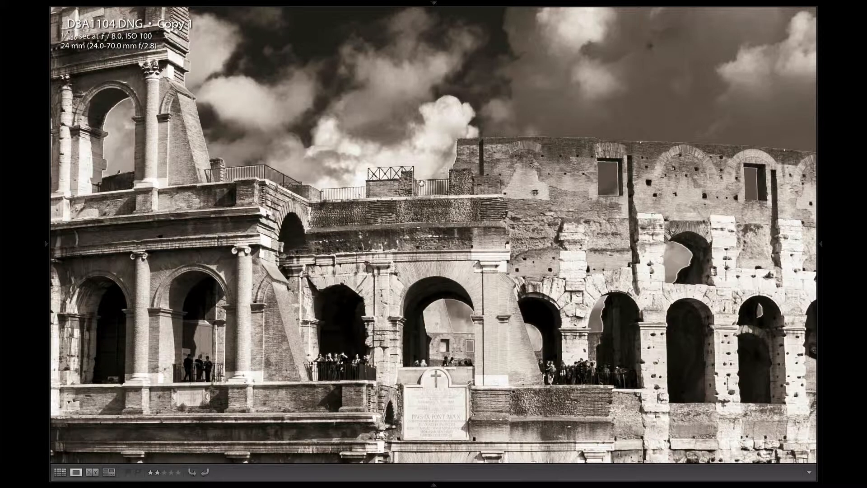
pyautogui.moveTo(264, 134); pyautogui.dragTo(345, 178)
pyautogui.moveTo(661, 212); pyautogui.dragTo(343, 135)
pyautogui.moveTo(597, 201); pyautogui.dragTo(373, 122)
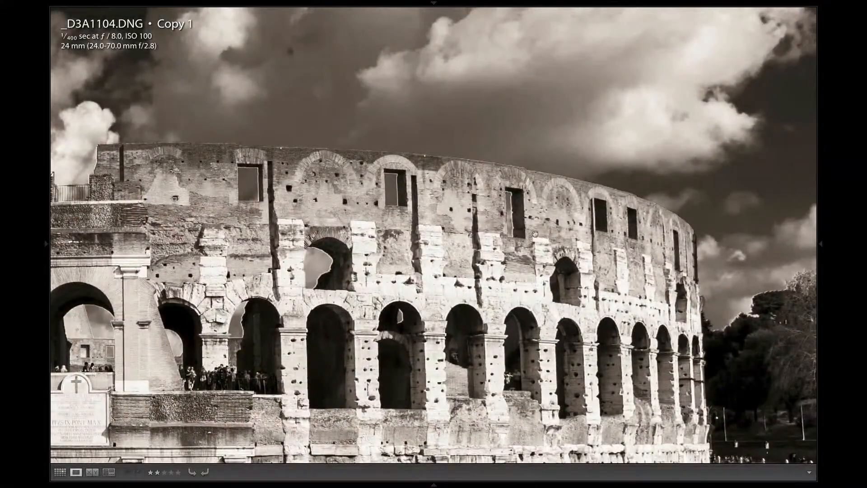